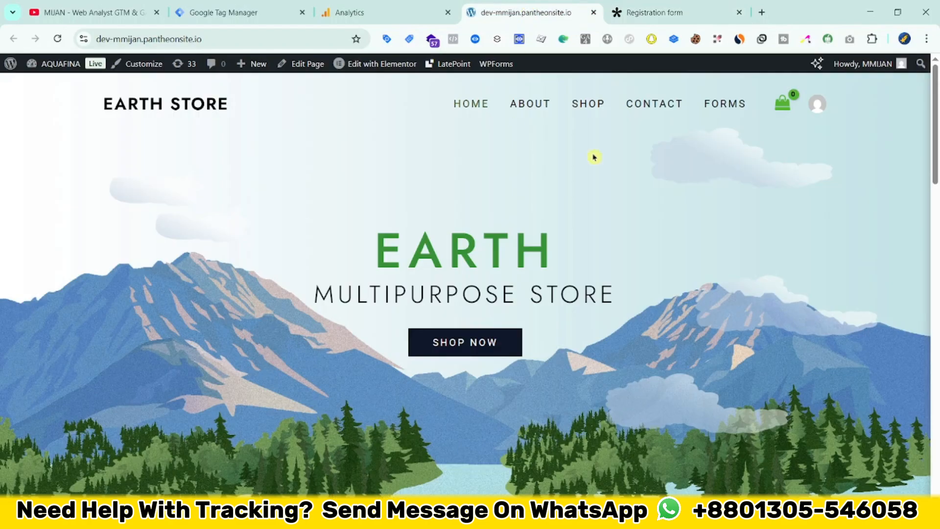
Step: Open the store site's Forms page and look over the embedded Tally registration form
left_click(720, 107)
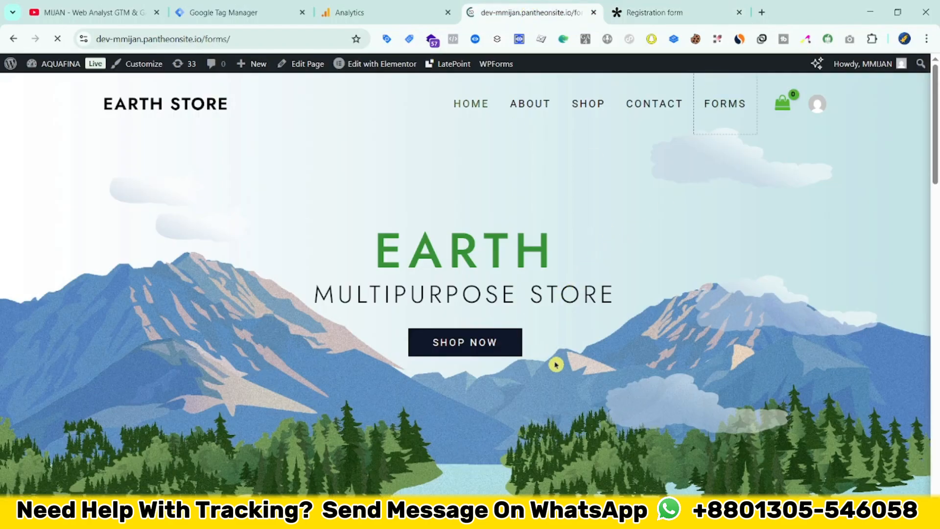
scroll(122, 306, "down", 4)
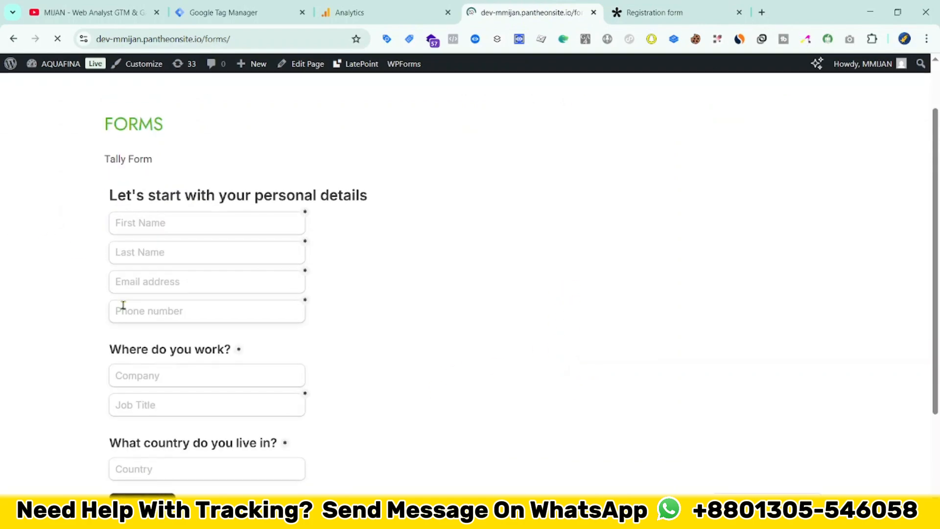
scroll(220, 403, "up", 4)
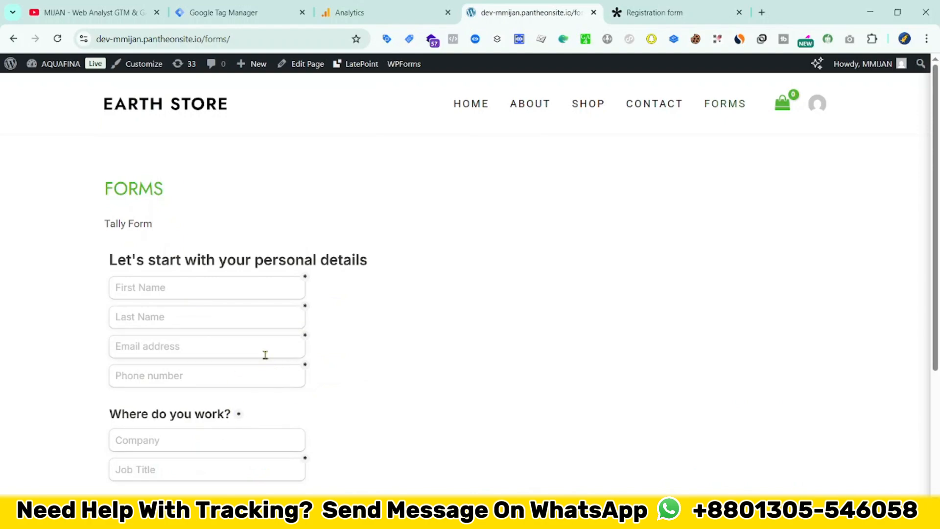
Step: Place the store site's browser tab directly after the Google Tag Manager tab and return to Tag Manager
left_click(249, 10)
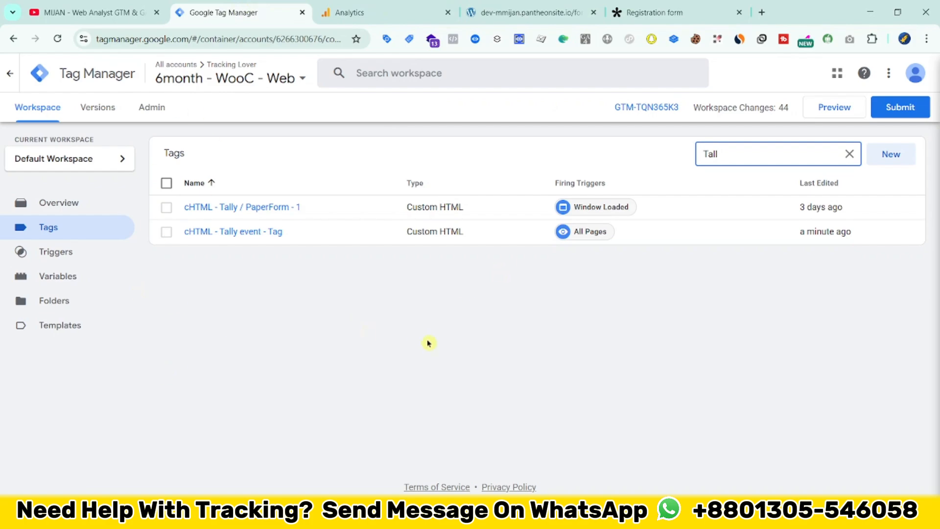
left_click(576, 5)
left_click_drag(577, 4, 441, 6)
left_click(258, 8)
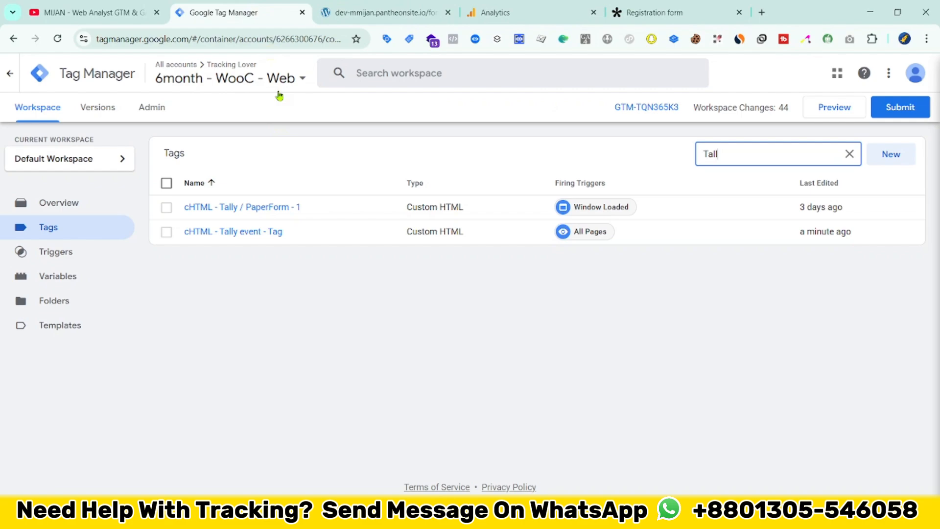
Step: Review the Custom HTML code and triggering of the cHTML - Tally event - Tag, leaving it unchanged
left_click(260, 206)
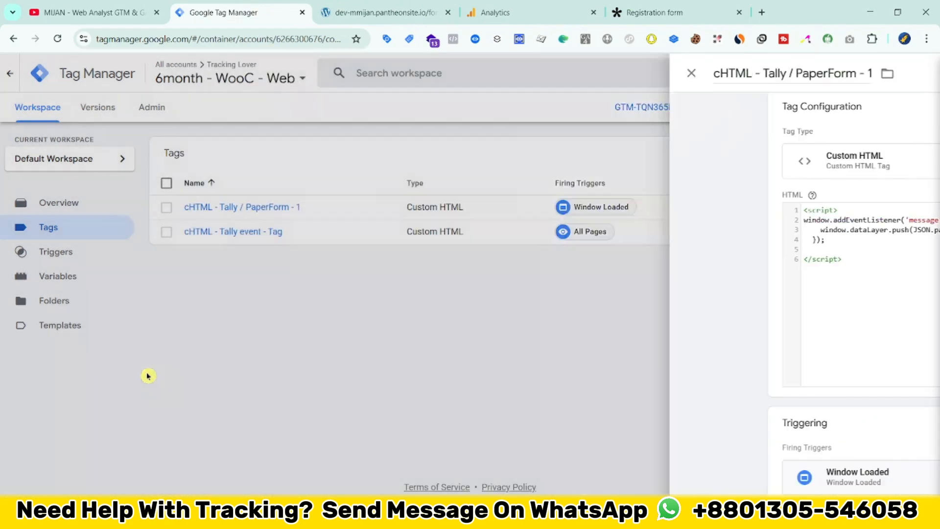
left_click(149, 376)
left_click(248, 233)
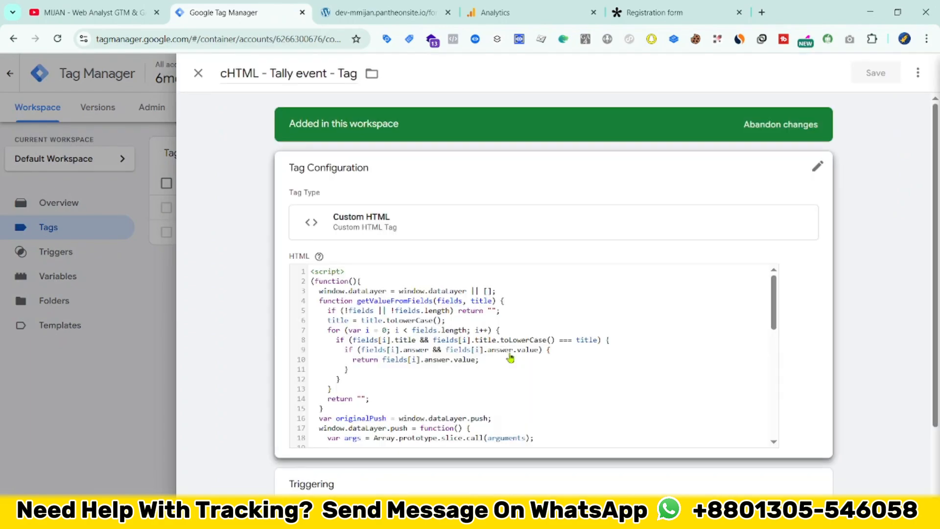
scroll(251, 304, "down", 5)
left_click(122, 313)
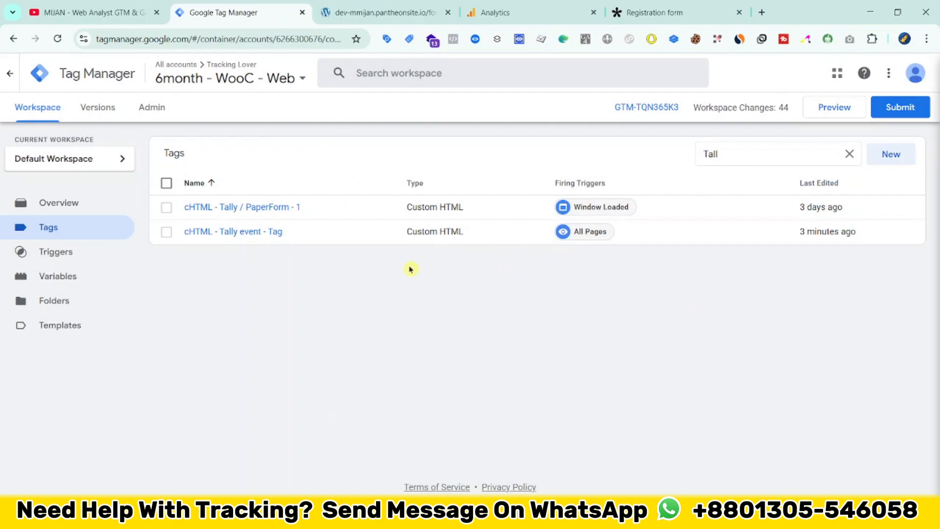
Step: Preview the container and connect Tag Assistant to the store site's /forms/ page
left_click(846, 107)
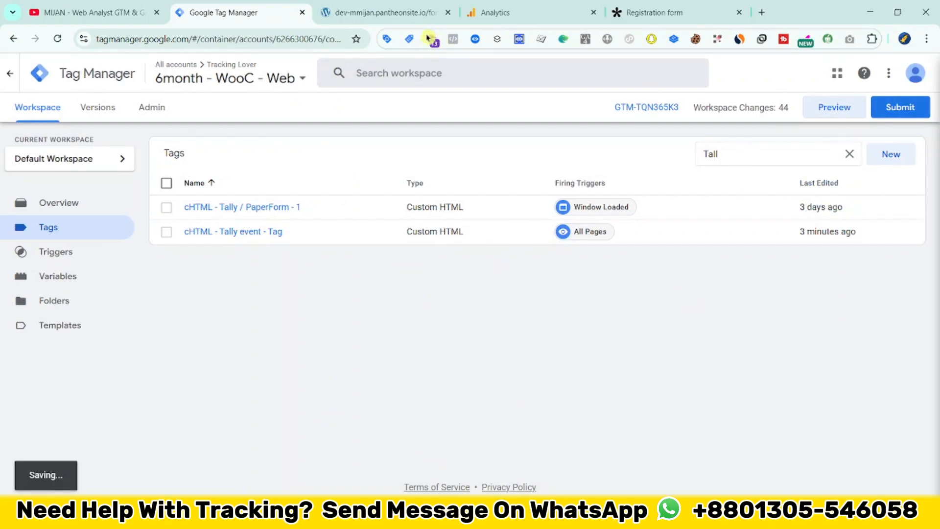
left_click(387, 12)
scroll(196, 334, "down", 3)
scroll(216, 338, "up", 4)
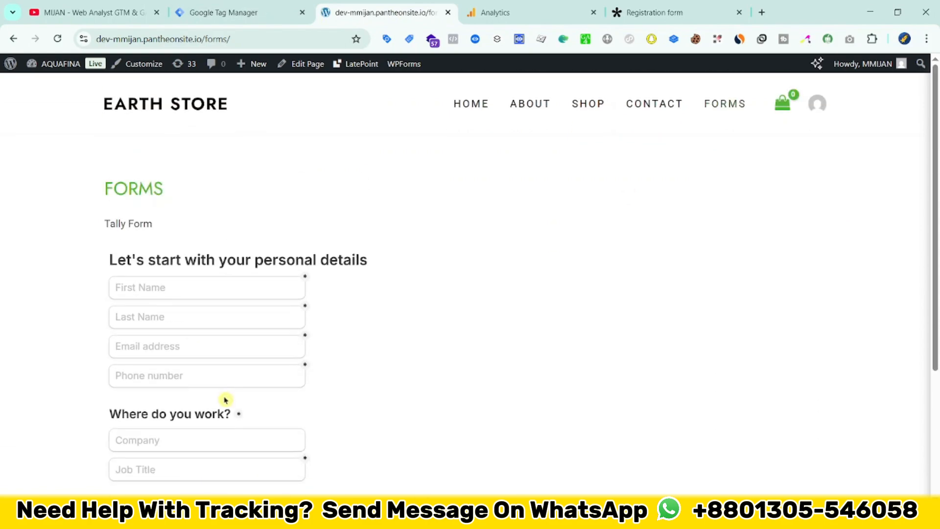
scroll(224, 397, "down", 1)
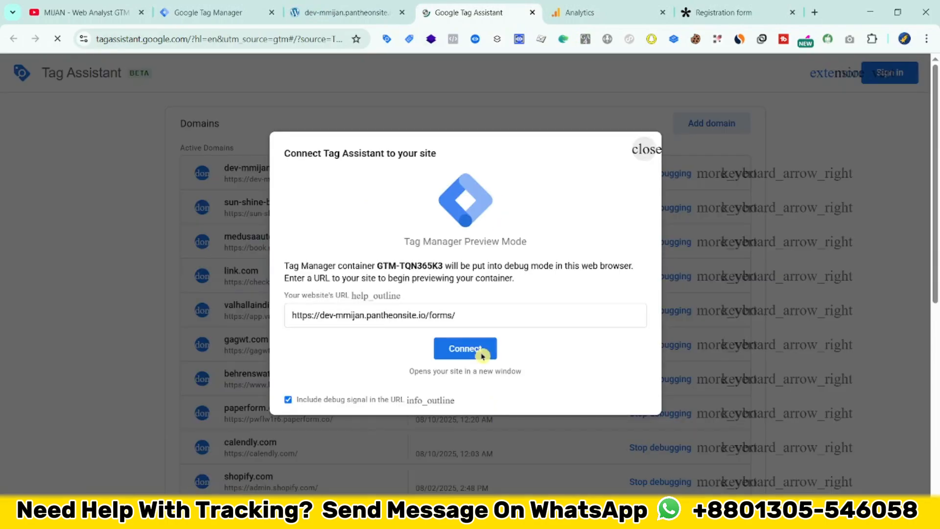
left_click(477, 350)
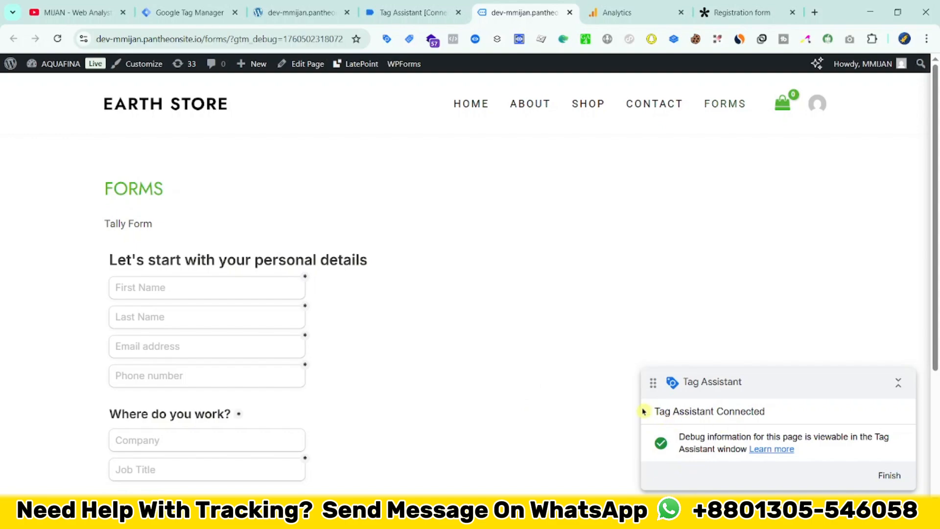
left_click(418, 12)
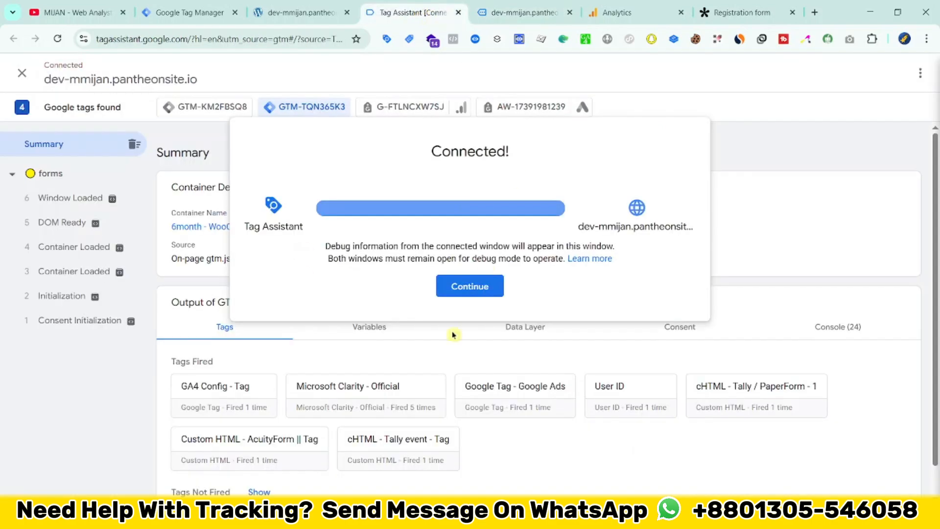
left_click(447, 285)
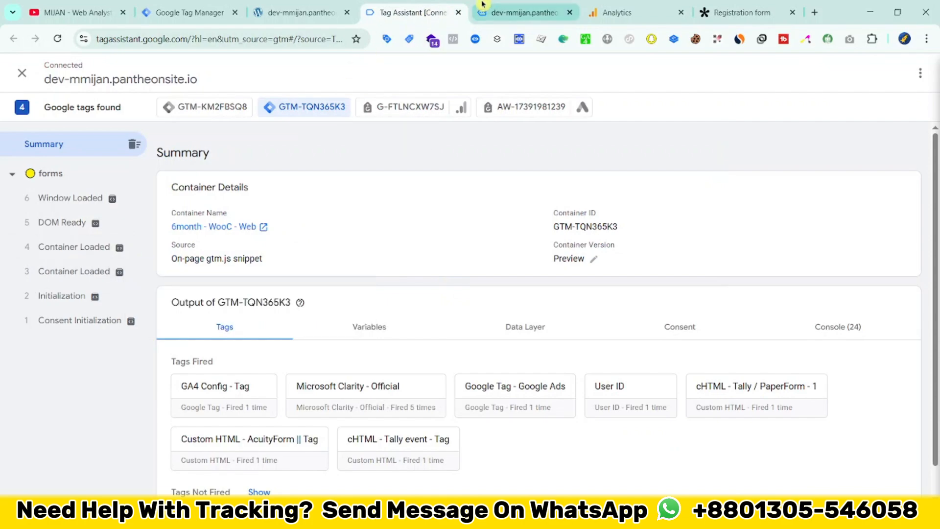
Step: Fill in the Tally form with the saved contact details, company ABC, job title CEO and country USA, and submit the registration
left_click(490, 10)
scroll(156, 273, "down", 1)
left_click(157, 227)
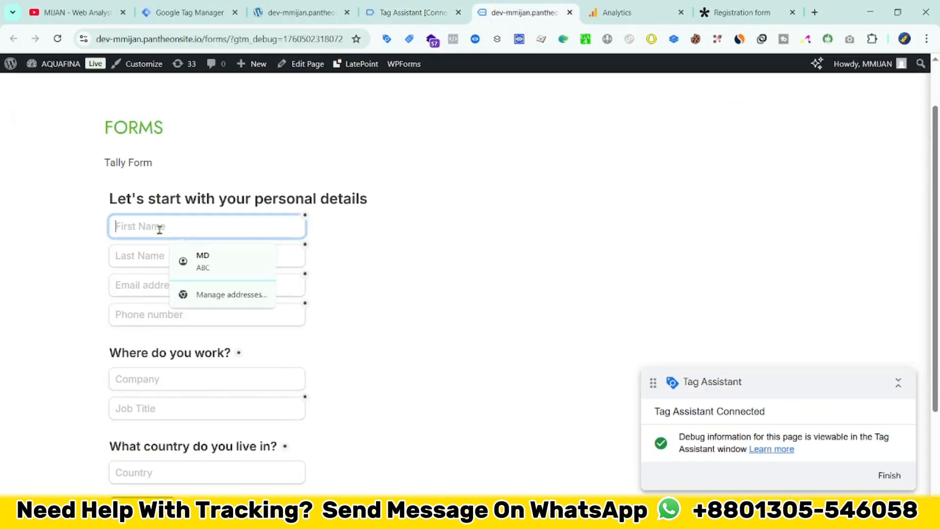
left_click(228, 267)
scroll(154, 185, "down", 1)
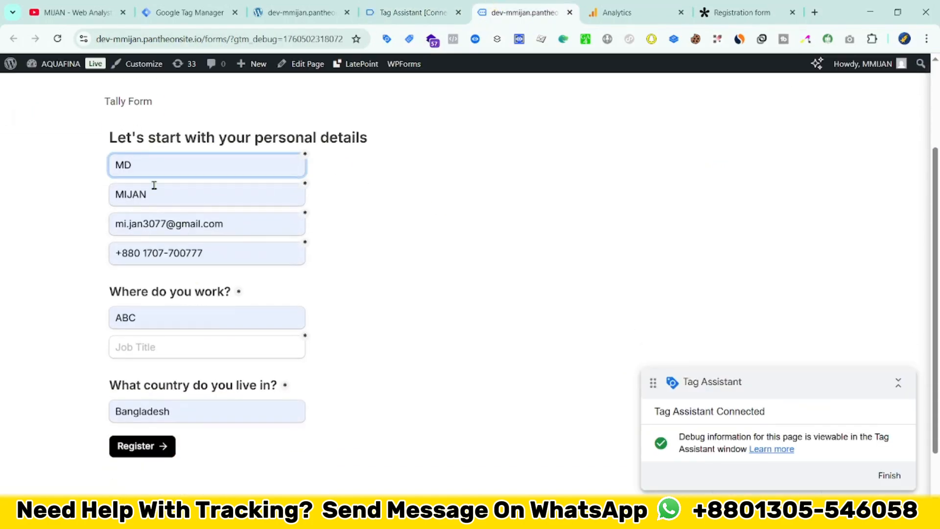
left_click(148, 346)
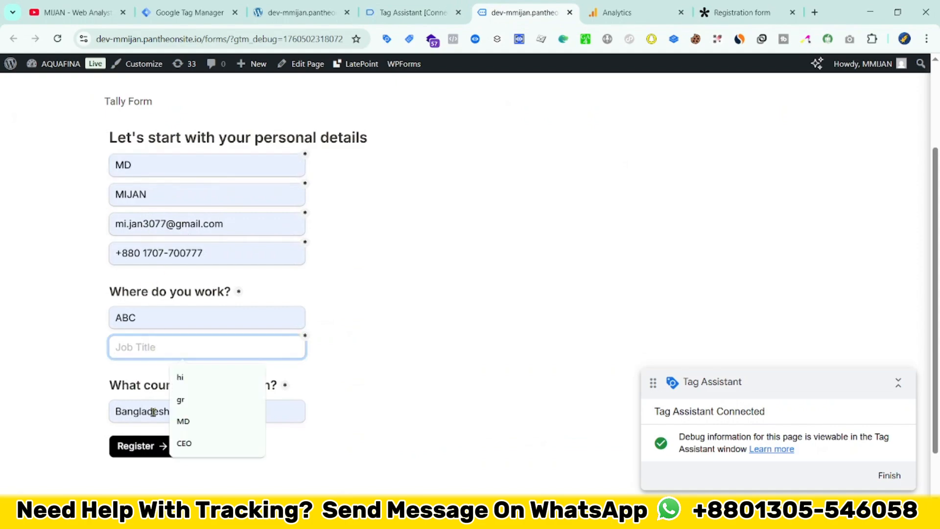
left_click(176, 444)
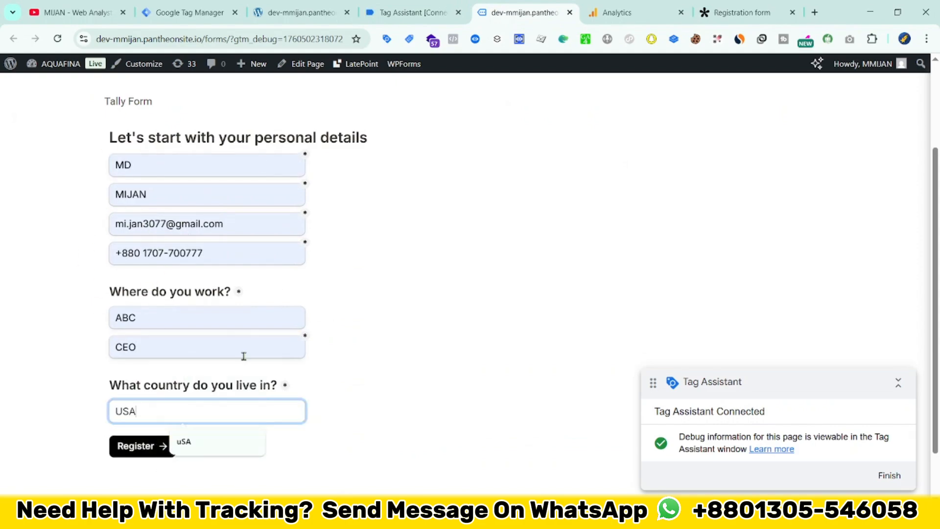
scroll(178, 355, "down", 1)
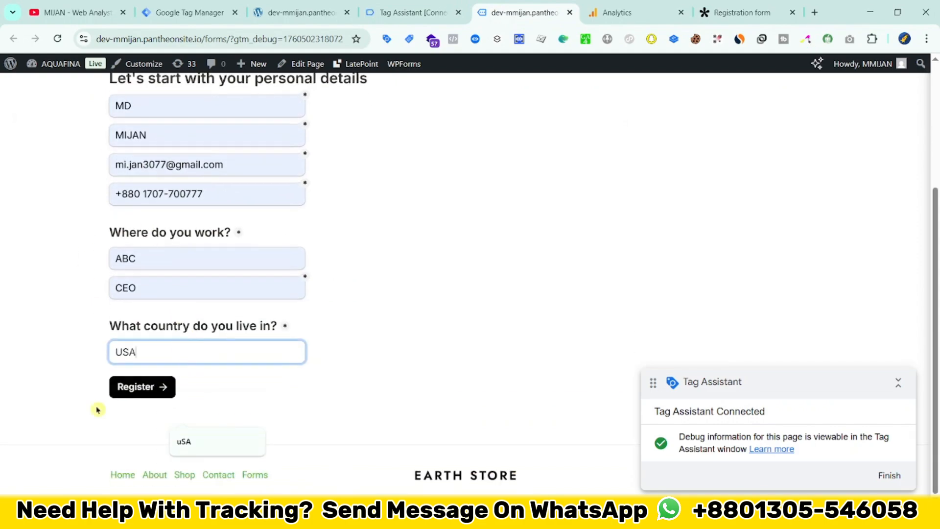
left_click(156, 387)
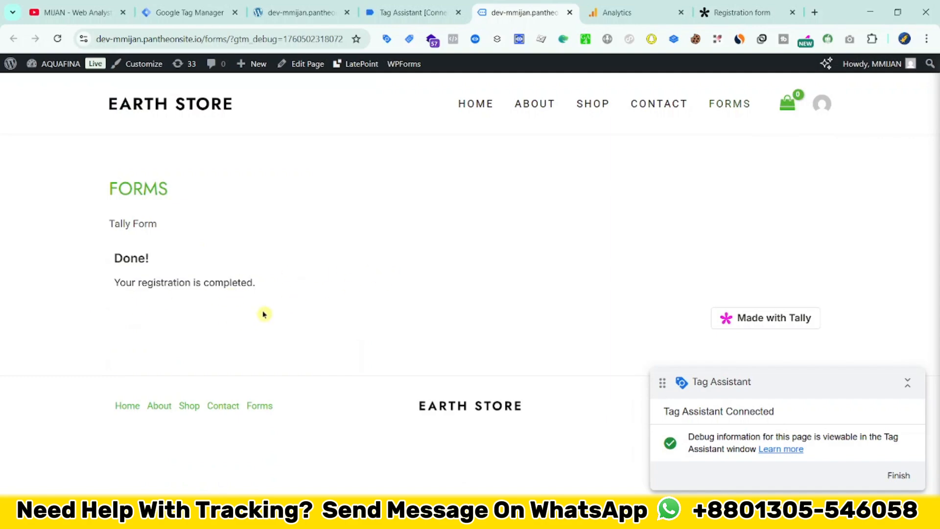
Step: Switch to Tag Assistant, open the tally_form_submission event and expand its API call
left_click(409, 9)
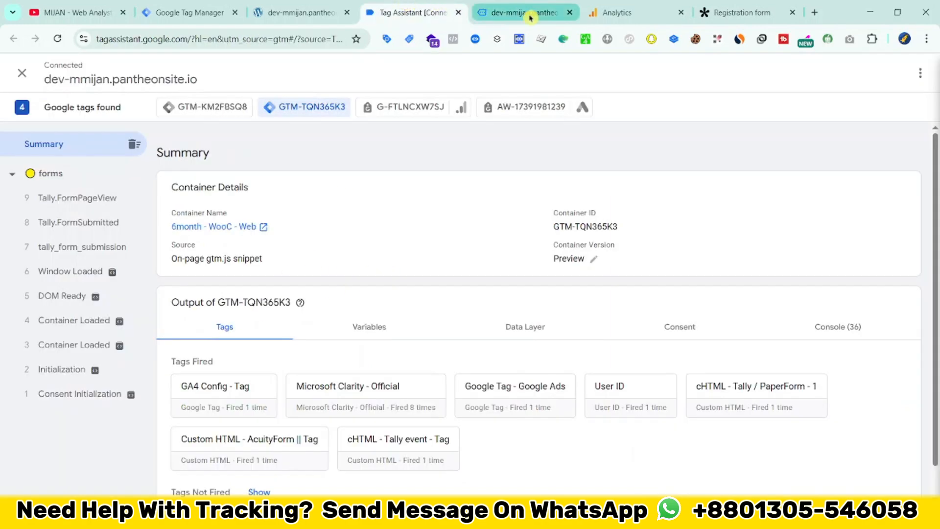
left_click(102, 250)
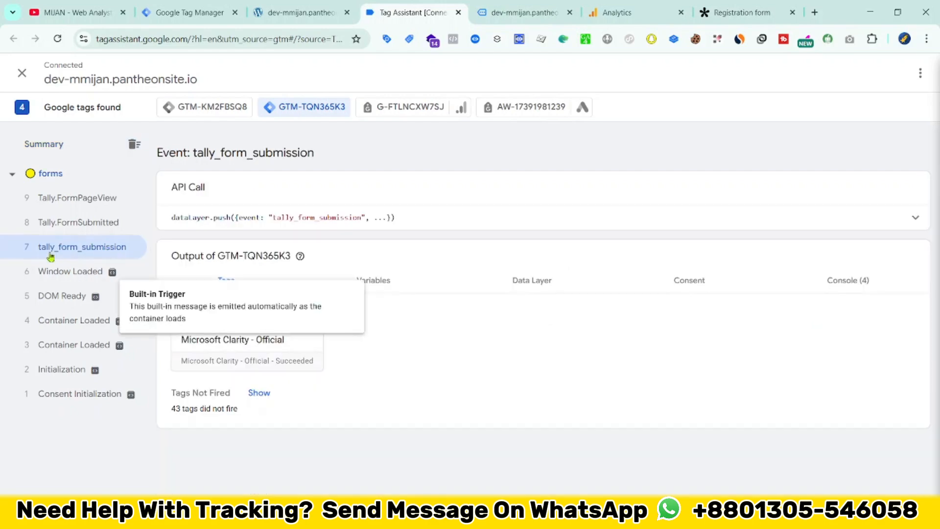
double_click(294, 217)
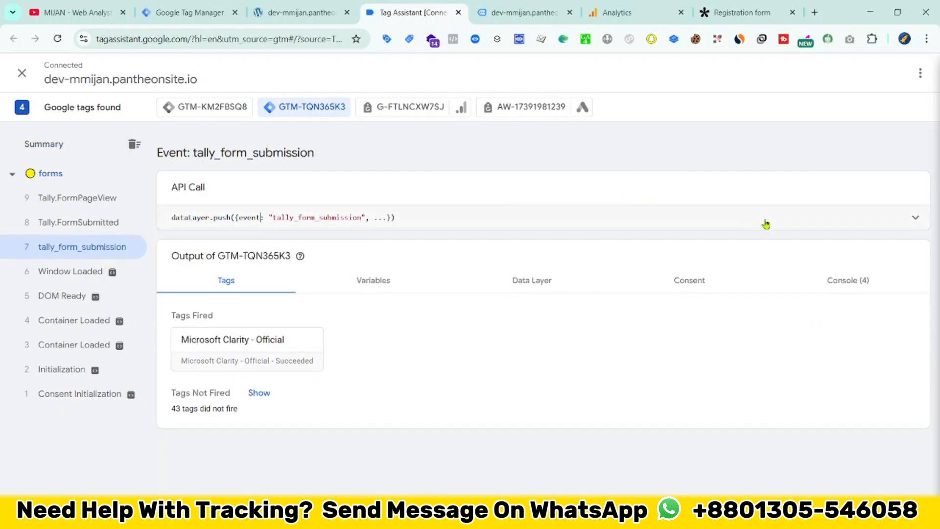
left_click(812, 227)
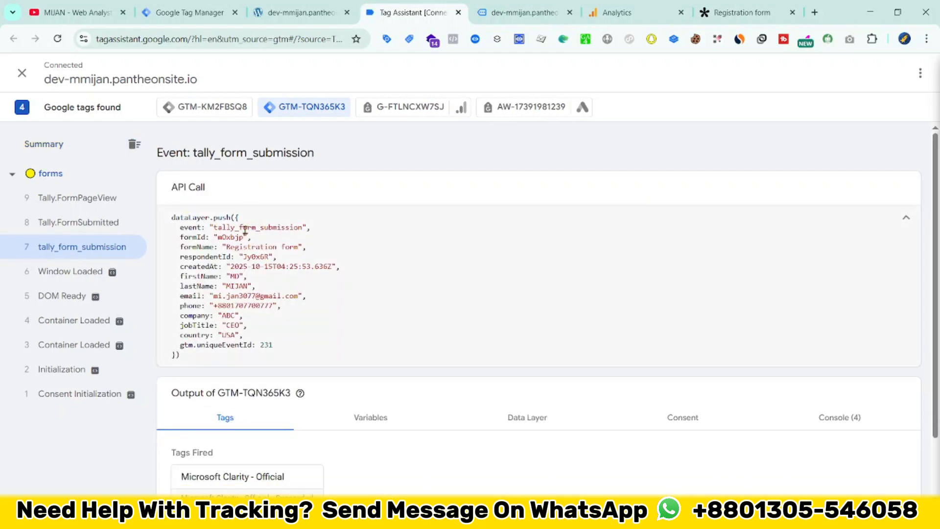
Step: Examine the event name, form name, contact fields and country pushed to the data layer by the tally_form_submission event
double_click(259, 227)
left_click_drag(226, 246, 276, 255)
left_click_drag(230, 277, 234, 277)
double_click(228, 293)
left_click_drag(310, 308, 231, 306)
left_click_drag(266, 336, 237, 335)
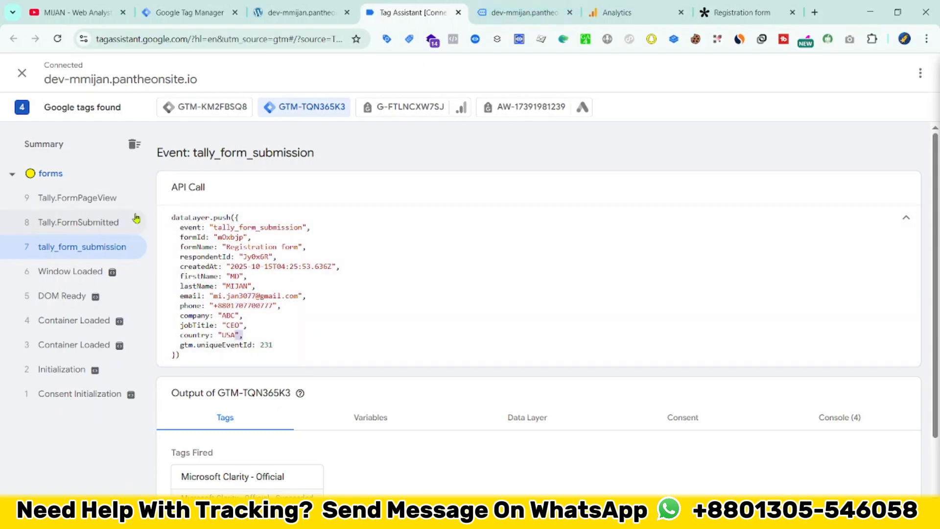
left_click_drag(170, 216, 274, 347)
left_click(291, 315)
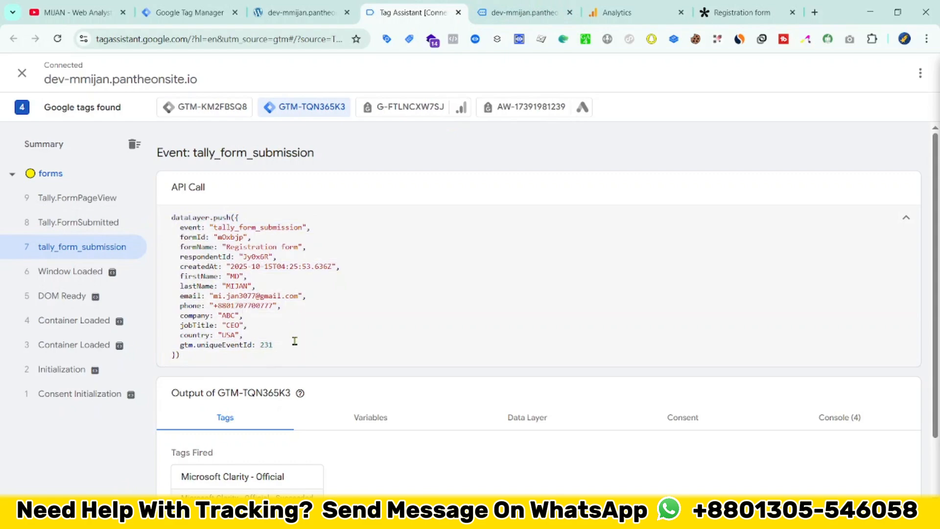
Step: Return to Google Tag Manager, filter the tags by "Google ta" and check the GA4 Config - Tag
left_click(196, 13)
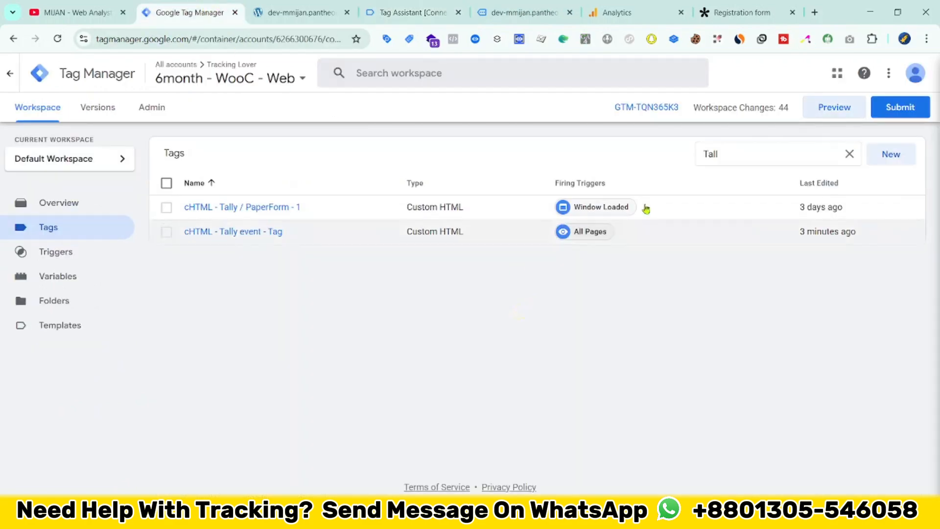
left_click(850, 154)
type("Google ta")
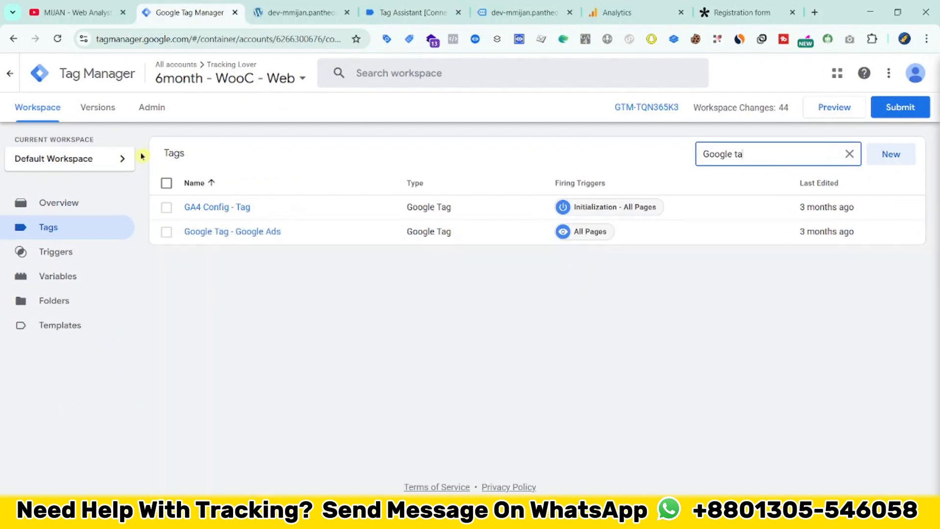
left_click(236, 208)
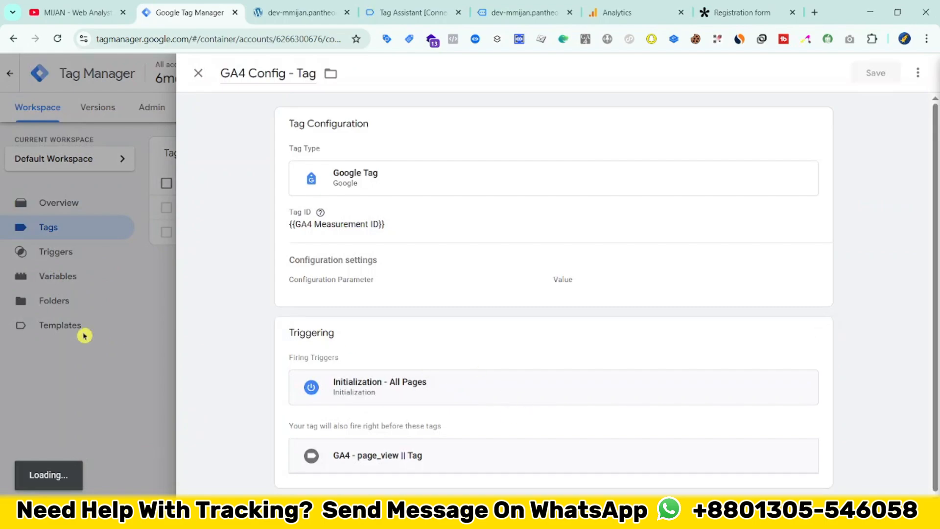
left_click(85, 336)
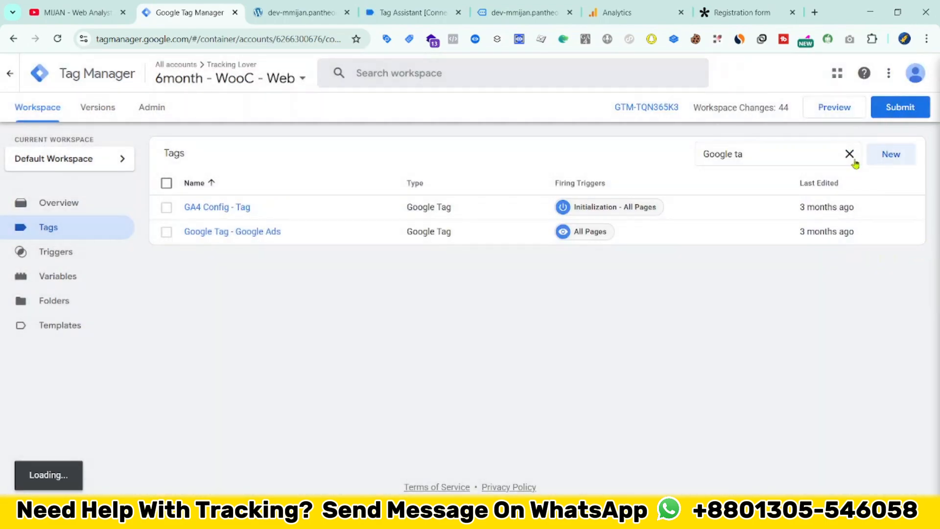
Step: Create a new tag of type Google Analytics: GA4 Event
left_click(887, 154)
left_click(636, 255)
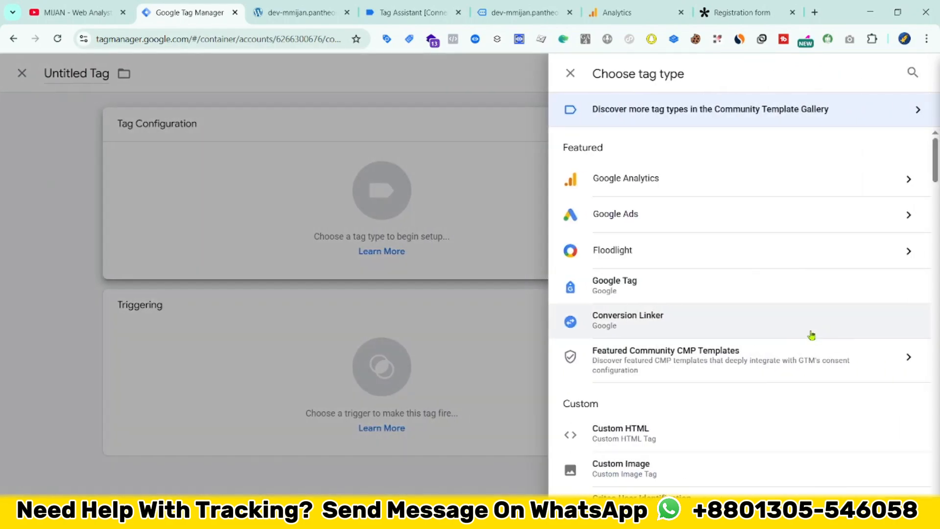
scroll(650, 170, "down", 1)
scroll(650, 170, "up", 1)
left_click(651, 178)
left_click(653, 188)
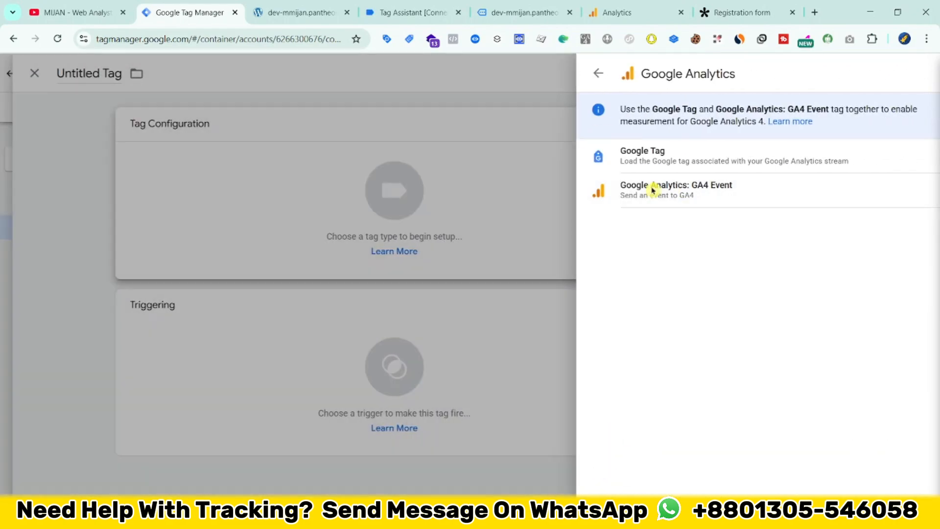
Step: Set the new GA4 Event tag's Measurement ID to the {{GA4 Measurement ID}} variable
left_click(343, 260)
type("{")
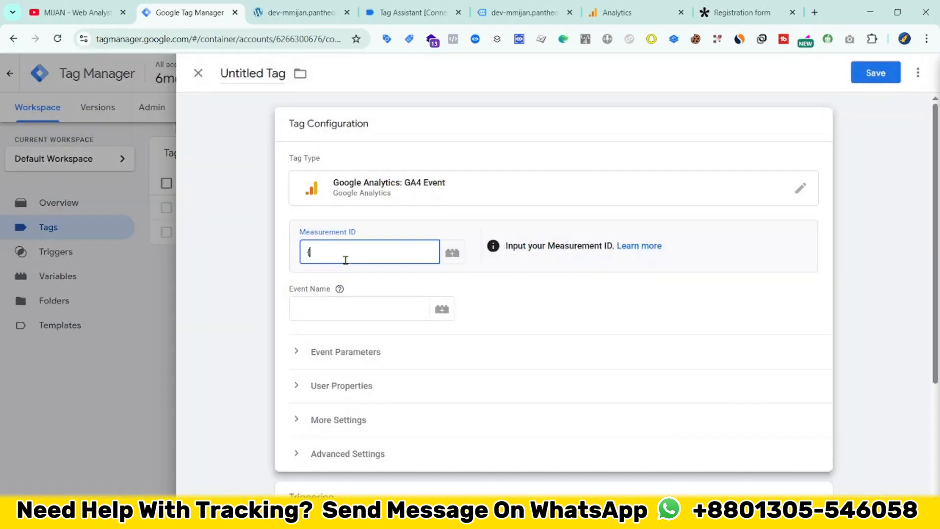
type("{mea")
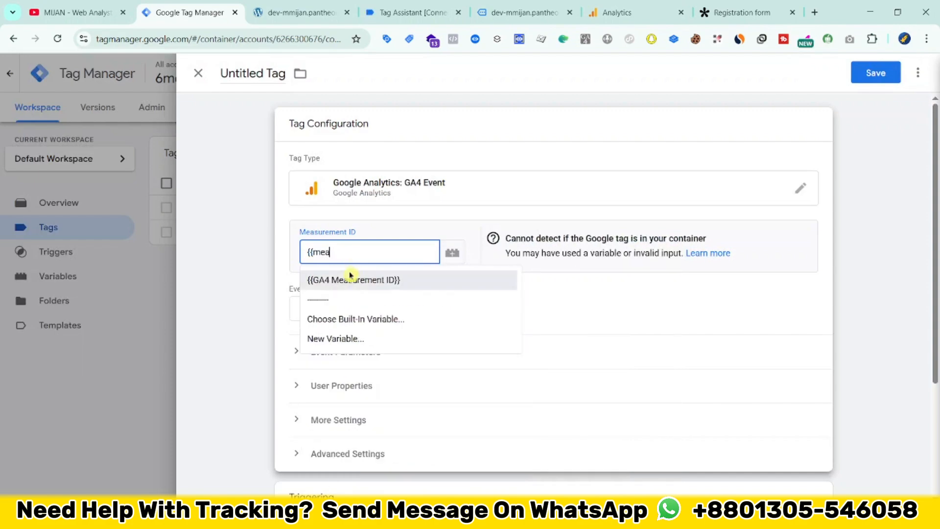
left_click(350, 279)
left_click(332, 307)
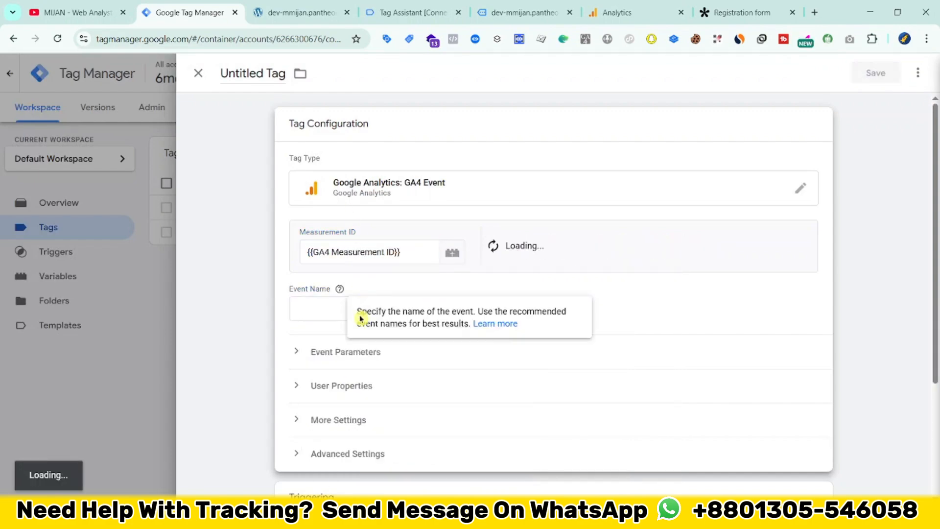
Step: Set the GA4 event name to generated_lead and add two empty event parameter rows
type("forerated")
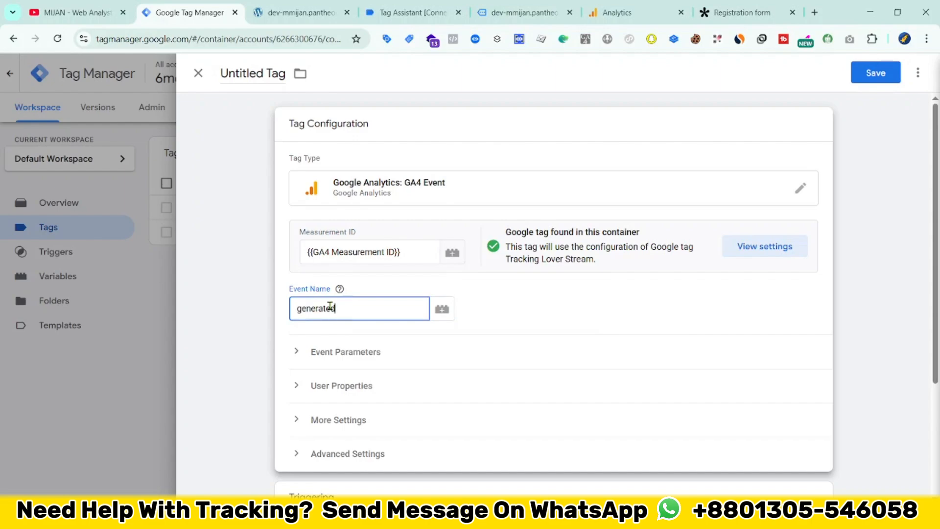
type("_lead")
left_click(372, 349)
left_click(353, 439)
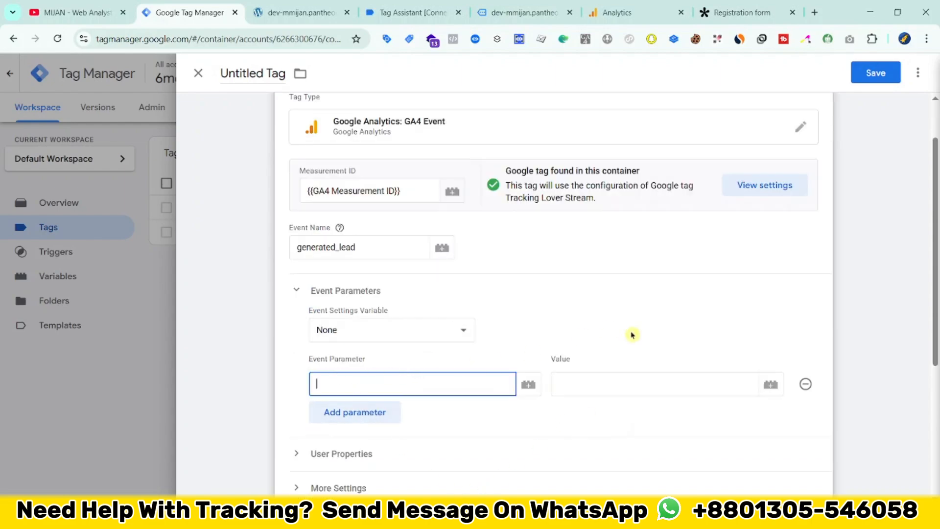
left_click(361, 412)
left_click(372, 392)
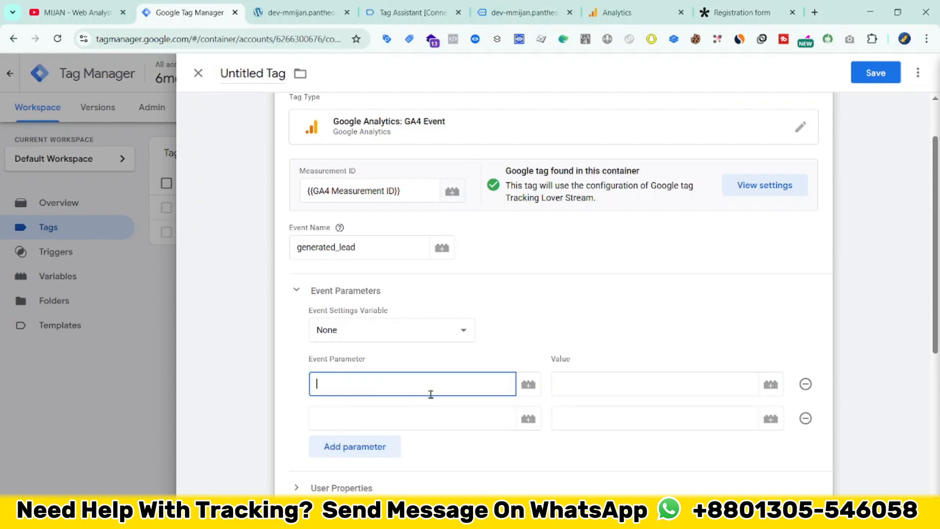
Step: Define the event parameters currency with value USD and value with value 100
type("curre")
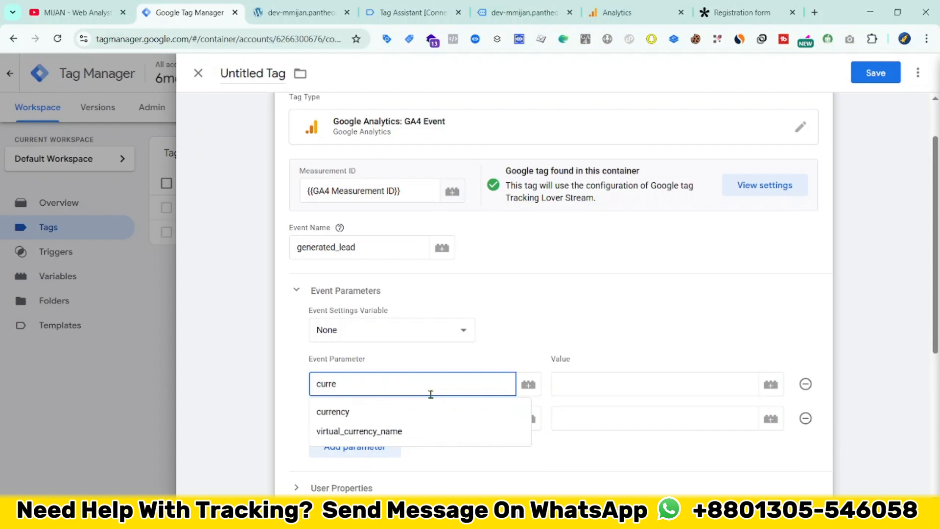
left_click(343, 411)
left_click(357, 416)
type("v")
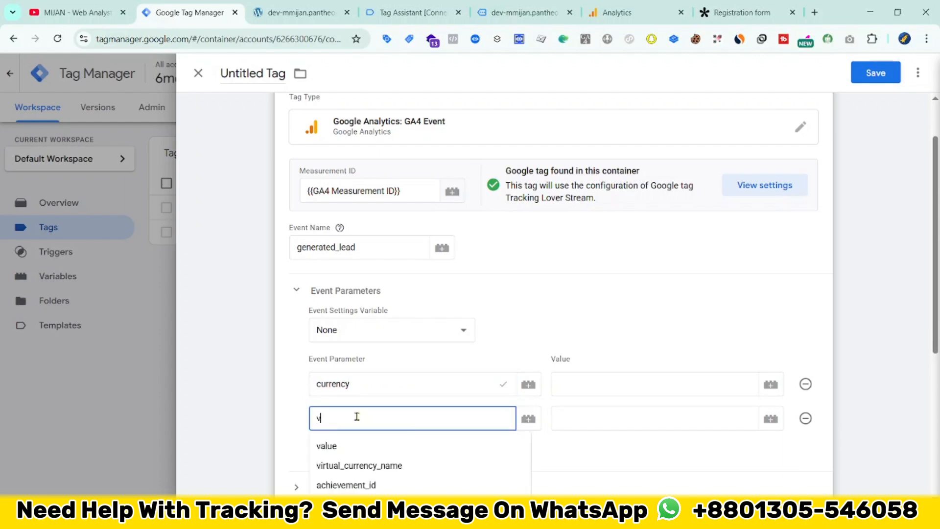
type("alue")
left_click(634, 389)
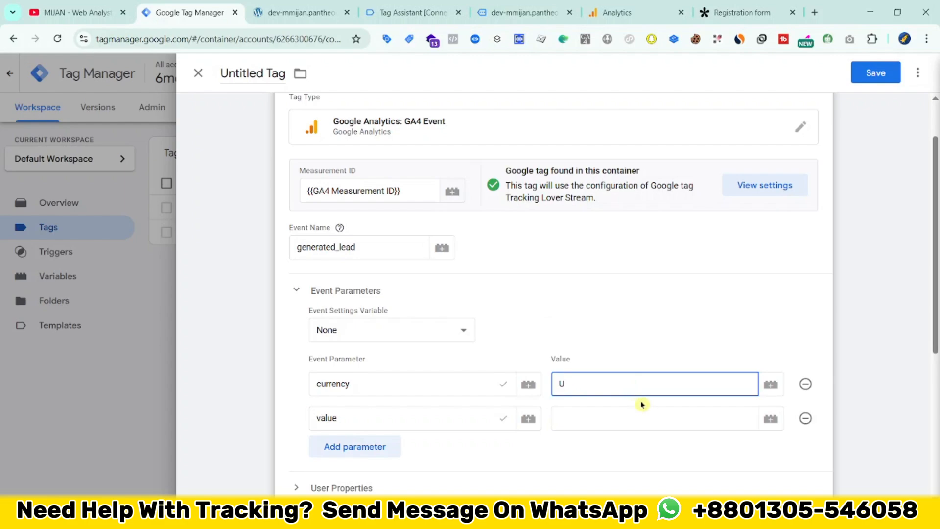
left_click(599, 417)
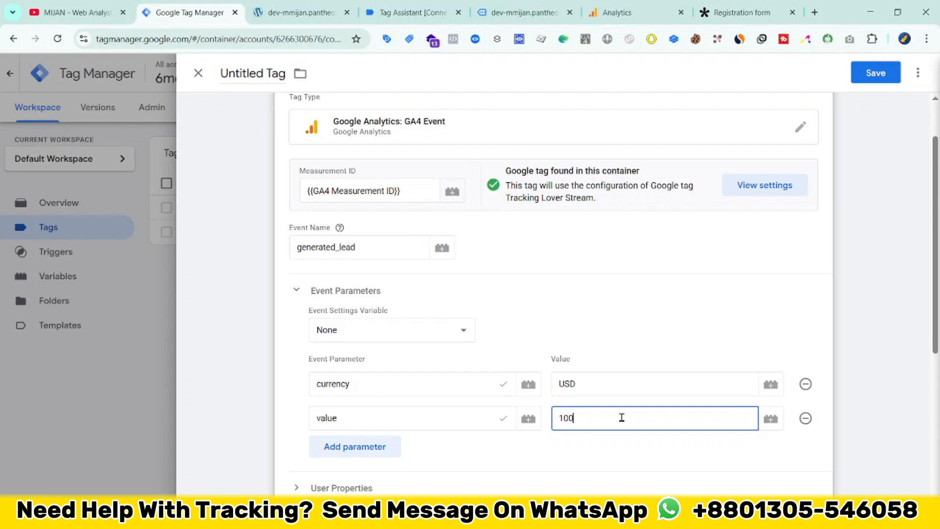
scroll(602, 372, "down", 3)
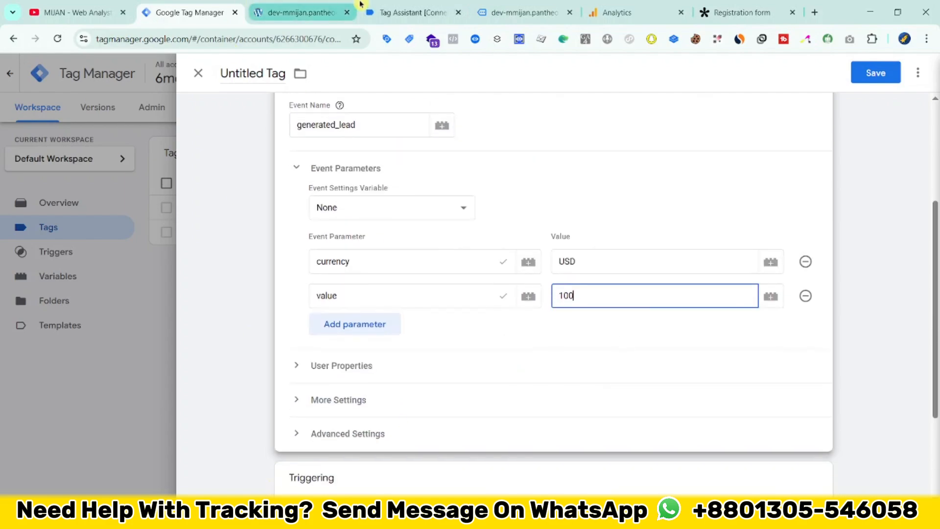
Step: Switch to Tag Assistant and examine the fields from formId to country in the tally_form_submission data layer push
left_click(409, 13)
left_click_drag(177, 249, 280, 339)
left_click(205, 275)
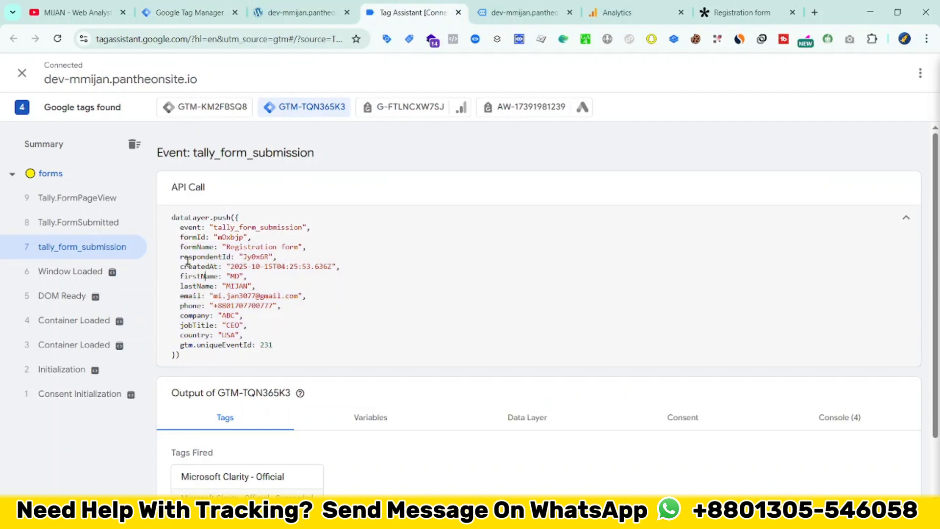
left_click_drag(172, 240, 280, 339)
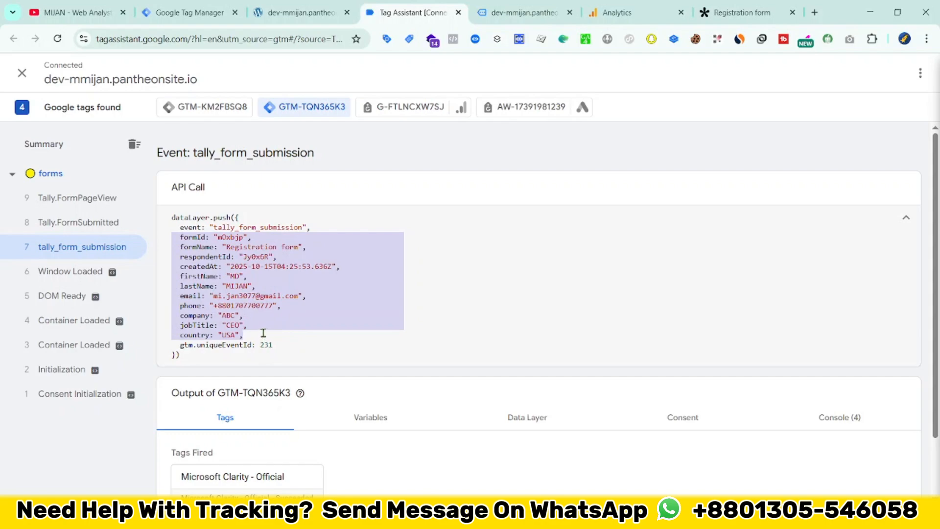
left_click_drag(259, 331, 174, 265)
scroll(306, 319, "down", 1)
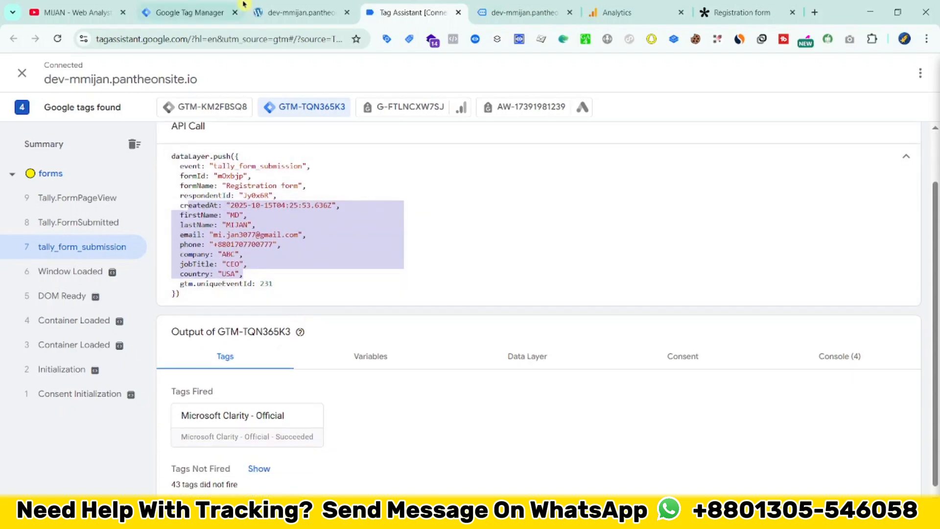
Step: Return to Google Tag Manager and create a new trigger of type Custom Event for the GA4 event tag
left_click(289, 6)
left_click(208, 6)
scroll(654, 302, "up", 1)
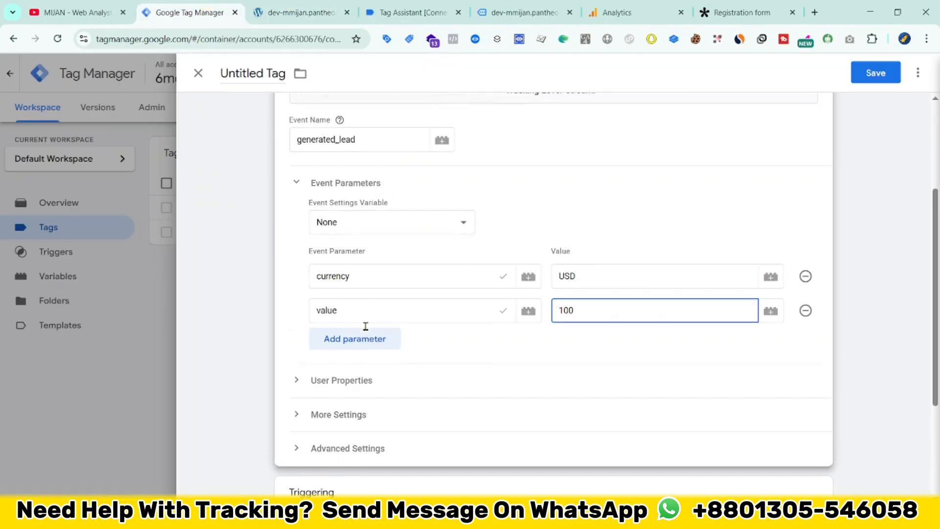
scroll(374, 403, "down", 3)
scroll(319, 332, "up", 5)
scroll(383, 378, "down", 3)
scroll(383, 379, "down", 2)
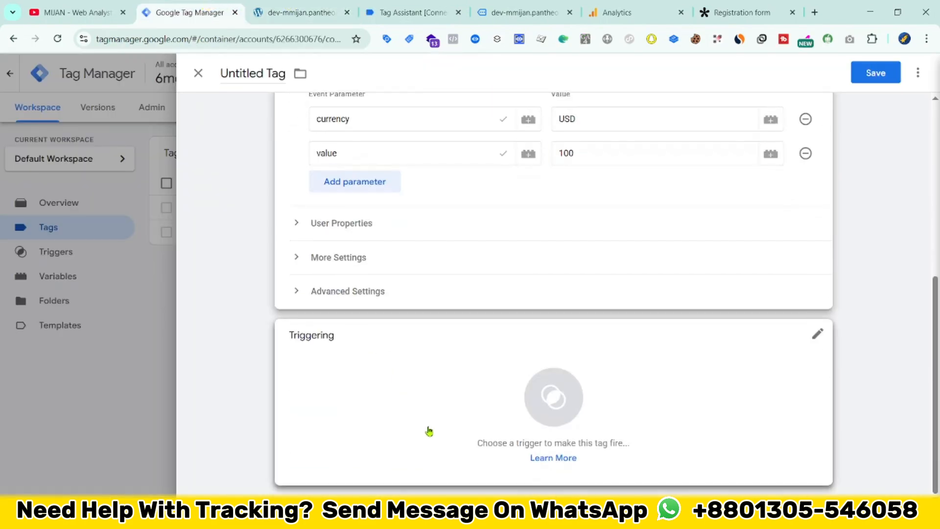
left_click(428, 430)
left_click(913, 73)
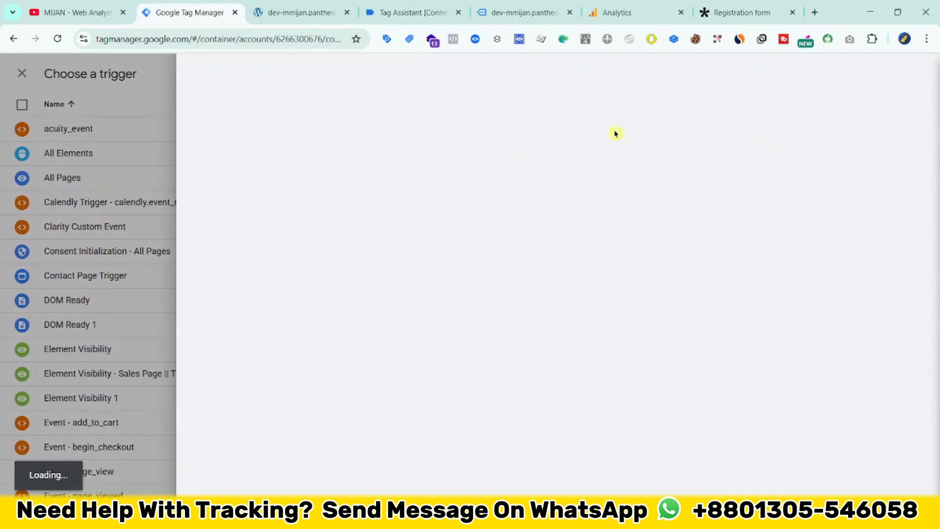
left_click(577, 119)
scroll(601, 431, "down", 5)
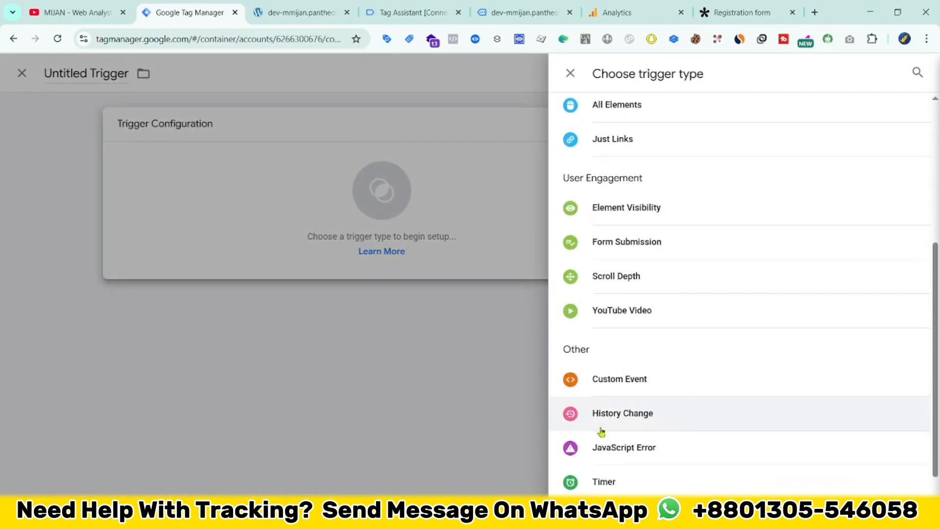
left_click(596, 385)
Step: Copy the event name tally_form_submission from Tag Assistant and set it as the custom event trigger's event name
left_click(301, 13)
left_click(417, 12)
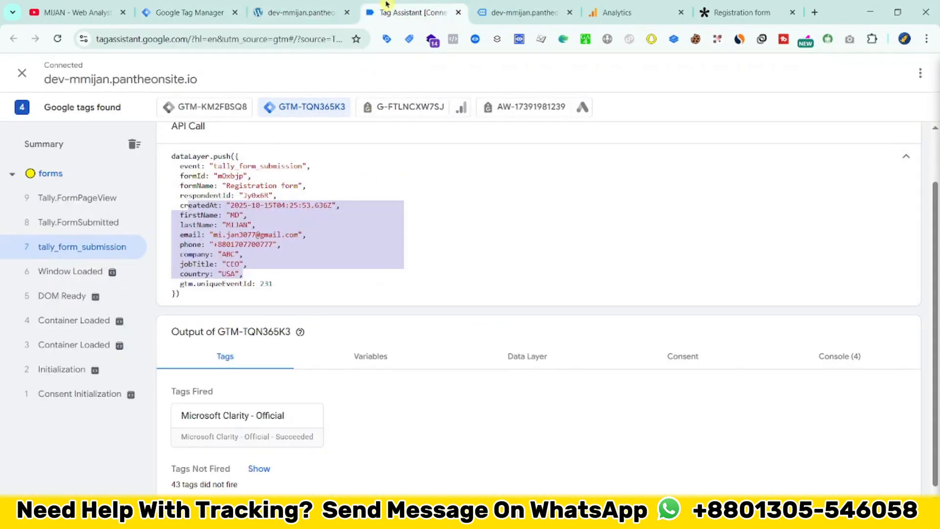
double_click(257, 166)
right_click(272, 169)
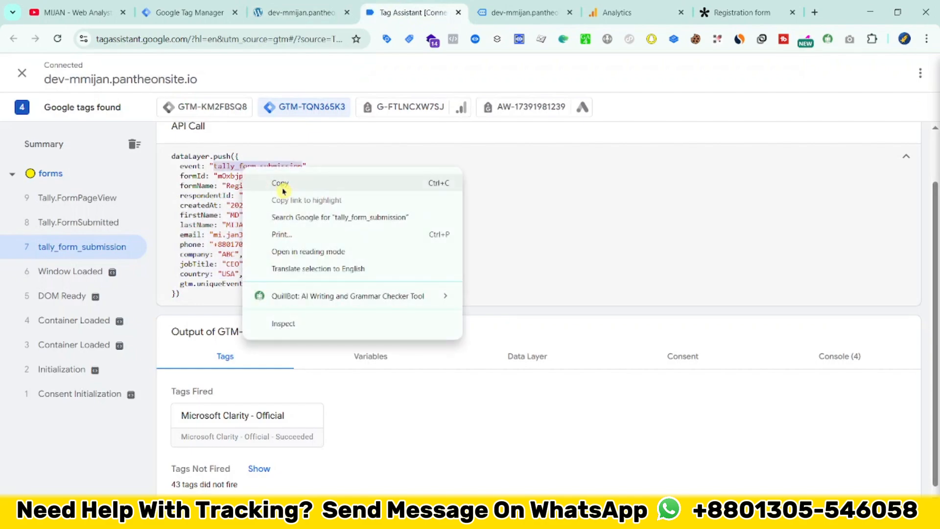
left_click(282, 181)
left_click(206, 13)
left_click(345, 253)
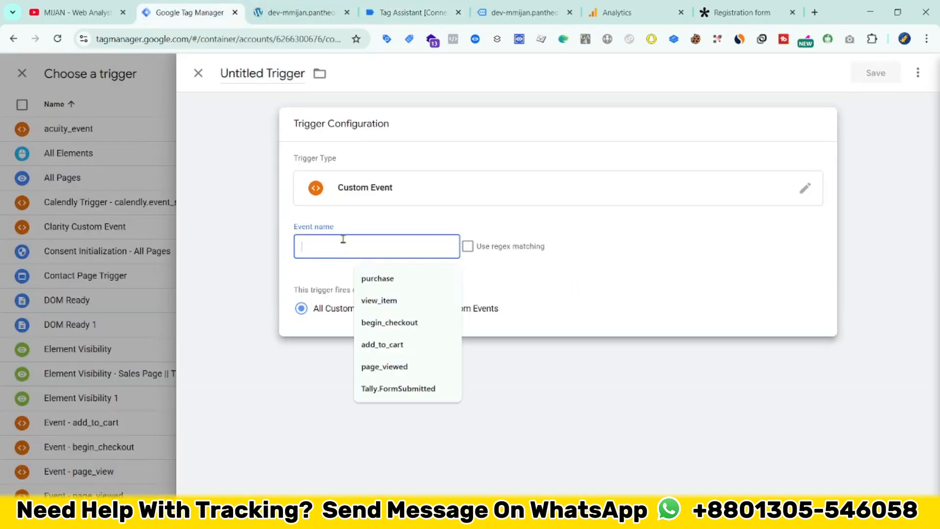
key("ctrl+v")
Step: Name the trigger "Event - tally_form_submission" and save it
left_click(250, 72)
type("Event -")
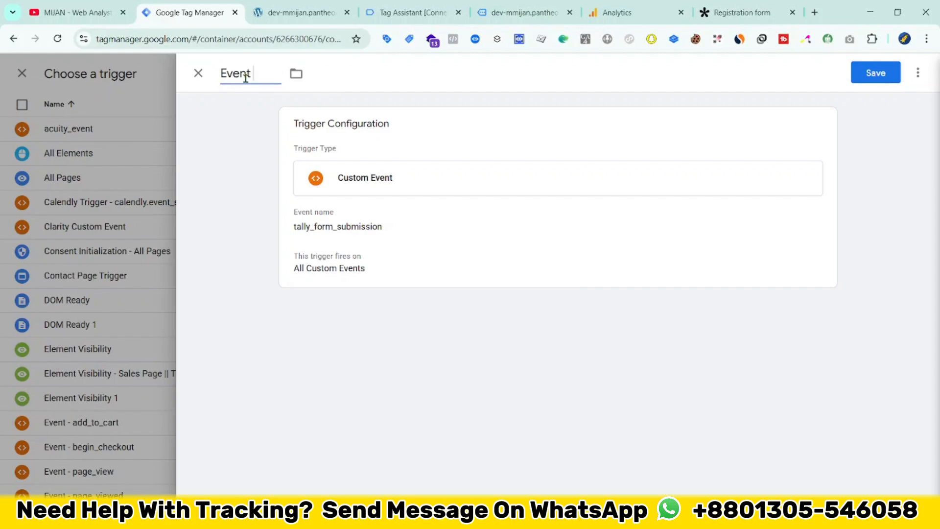
key("ctrl+v")
left_click(864, 80)
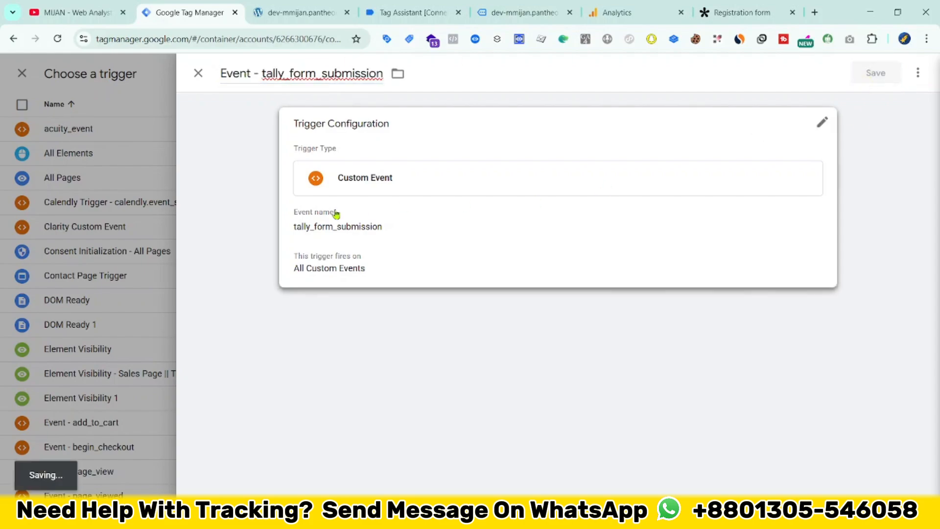
Step: Name the tag "GA4 - tally_form_submission || Tag" and save it
left_click(255, 74)
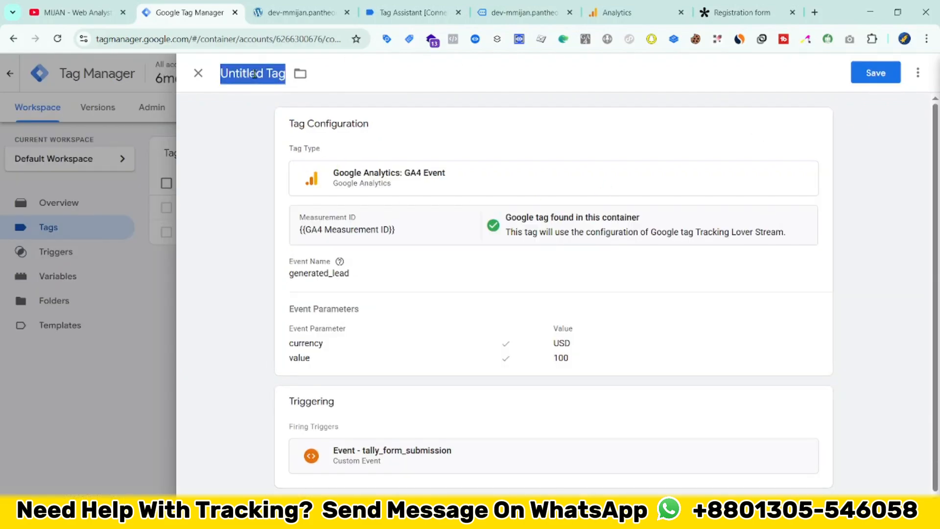
type("GA4 -")
key("ctrl+v")
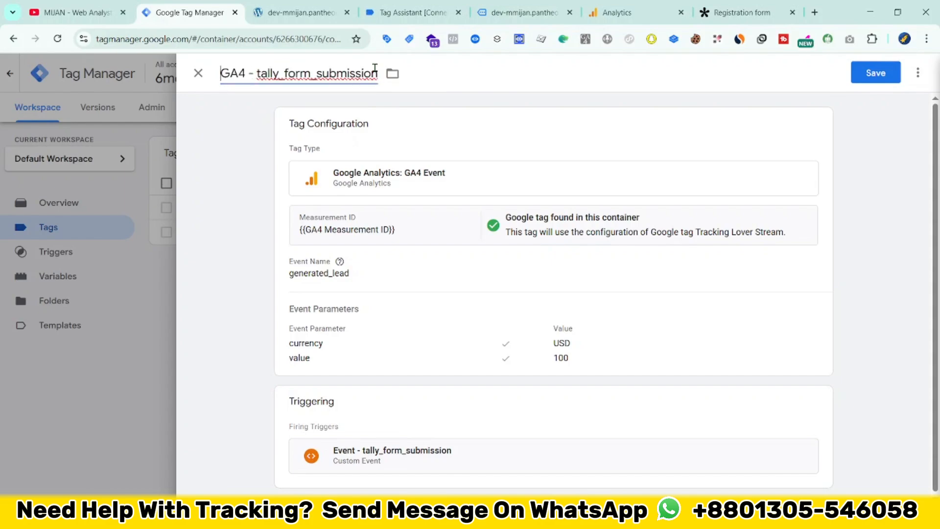
type("|| Tag")
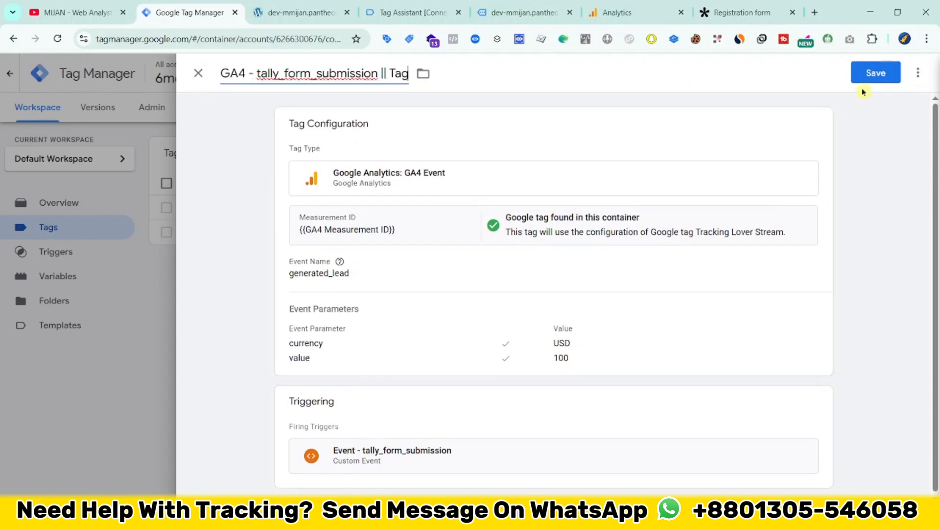
left_click(869, 73)
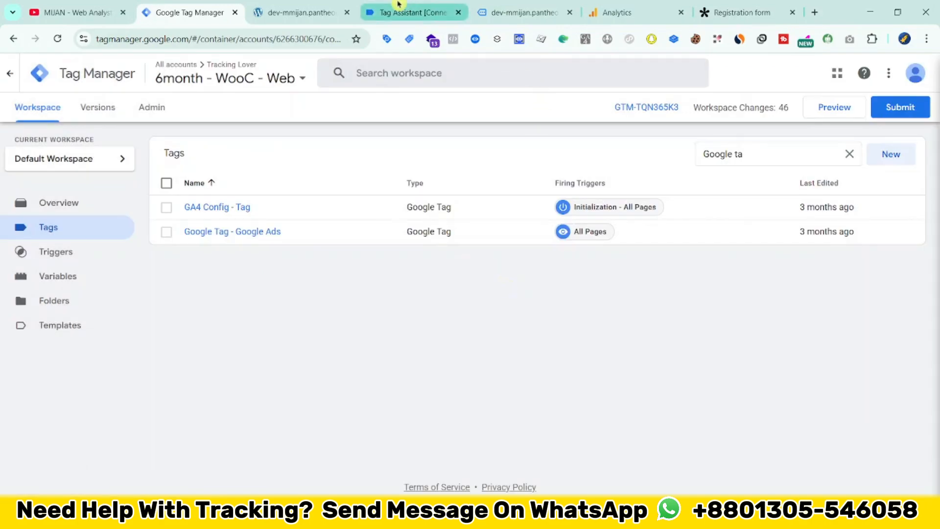
Step: Return to Tag Assistant and review the name, email, phone, company, job title and country fields in the tally_form_submission push
left_click(413, 12)
left_click_drag(181, 174, 274, 276)
left_click(240, 262)
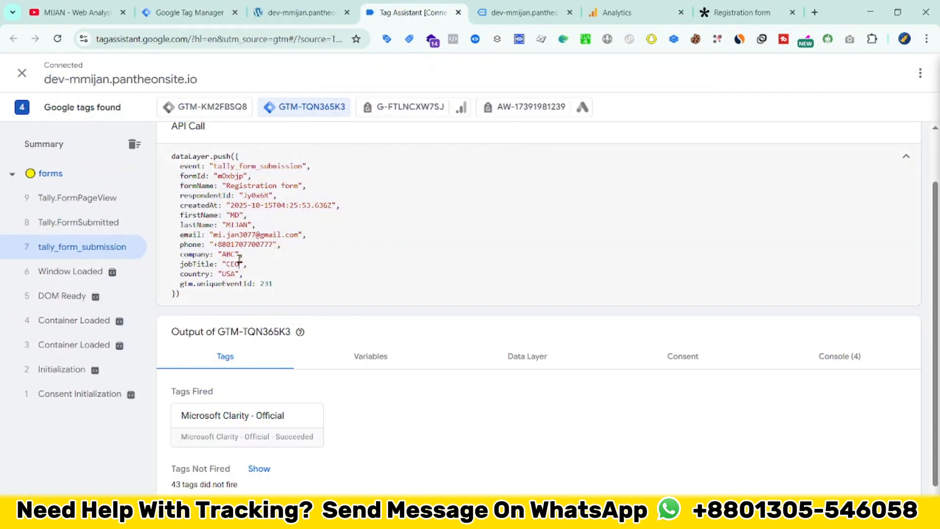
left_click_drag(178, 217, 277, 260)
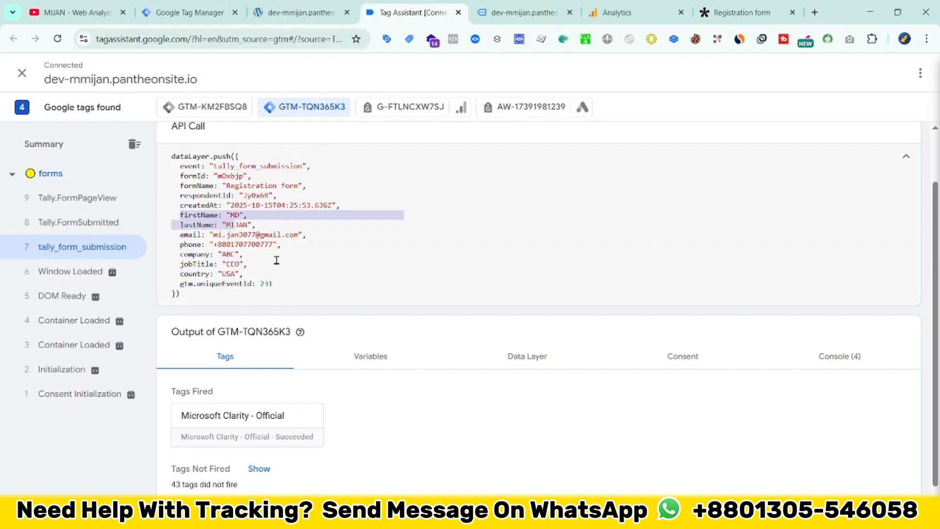
left_click(195, 223)
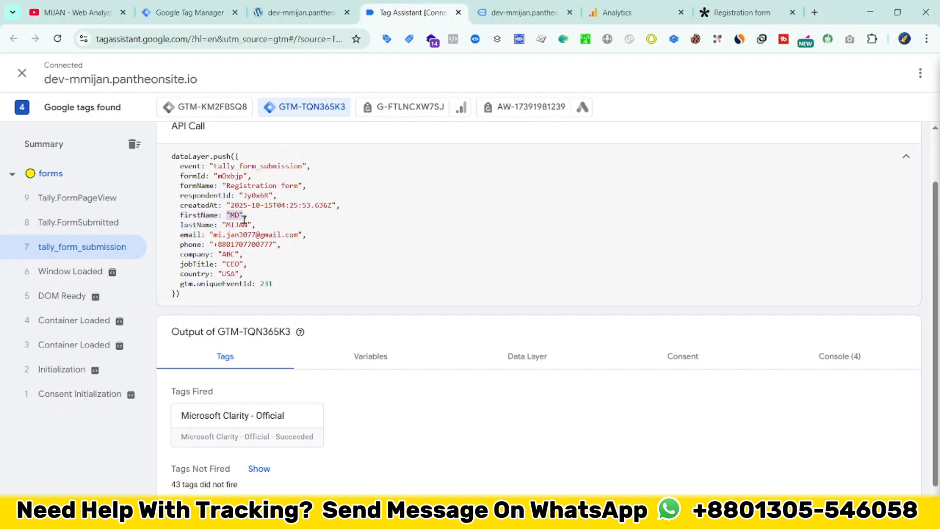
left_click_drag(298, 242, 223, 243)
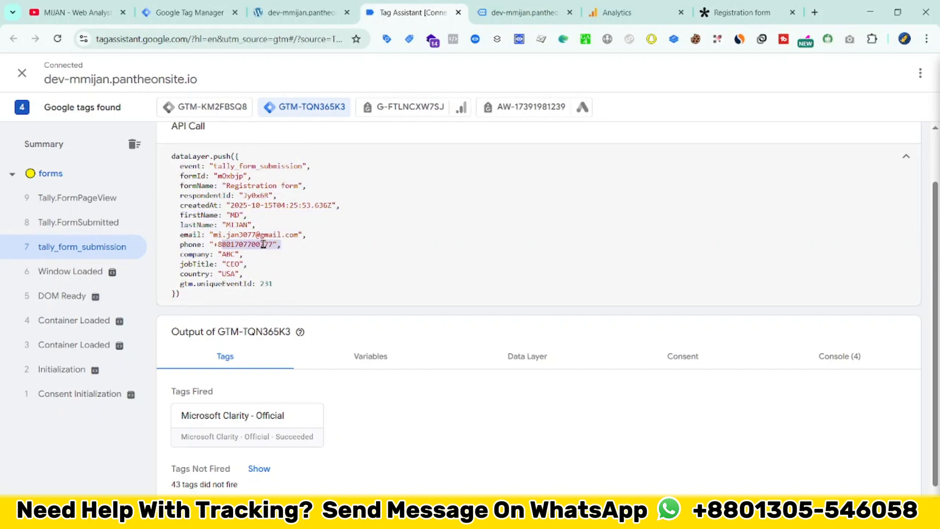
scroll(286, 275, "up", 1)
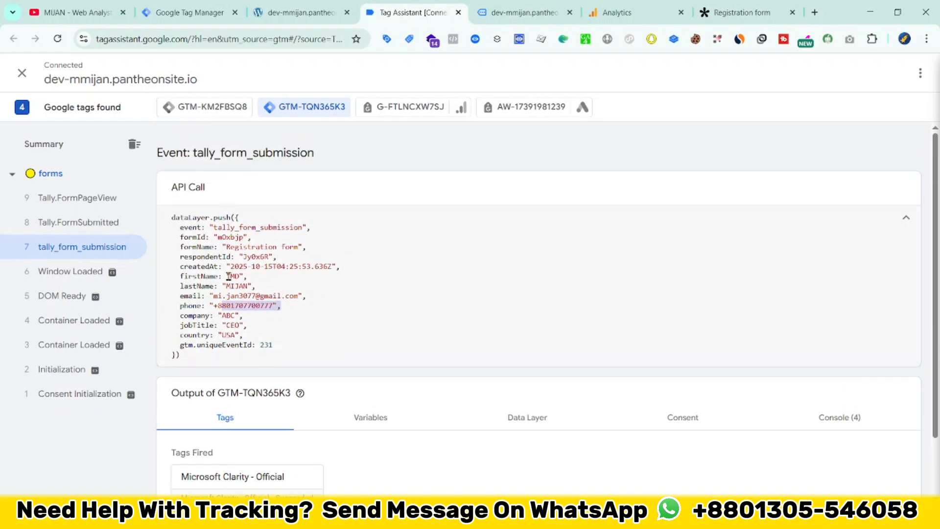
left_click_drag(180, 248, 290, 333)
Step: Switch to Google Analytics and open the Admin settings of the Tracking Lover Container property
key("ctrl+shift+Tab")
key("ctrl+shift+Tab")
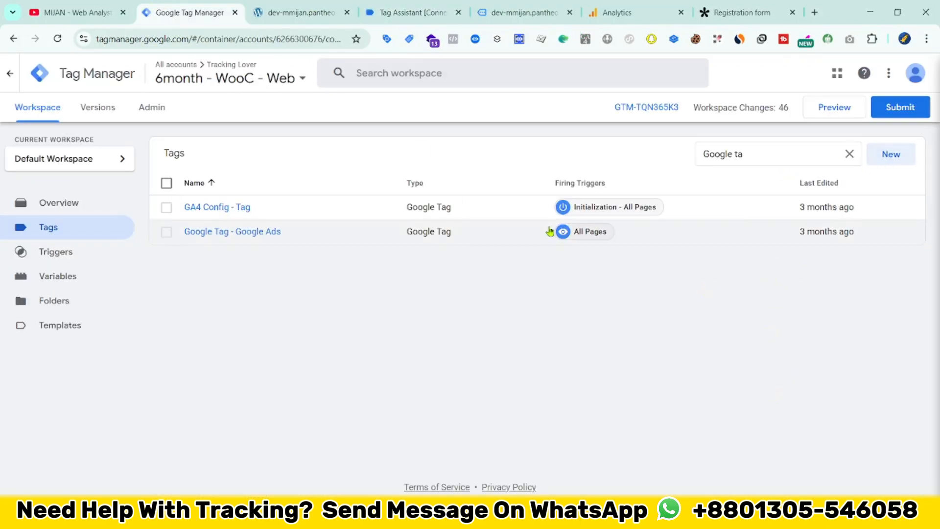
left_click(617, 13)
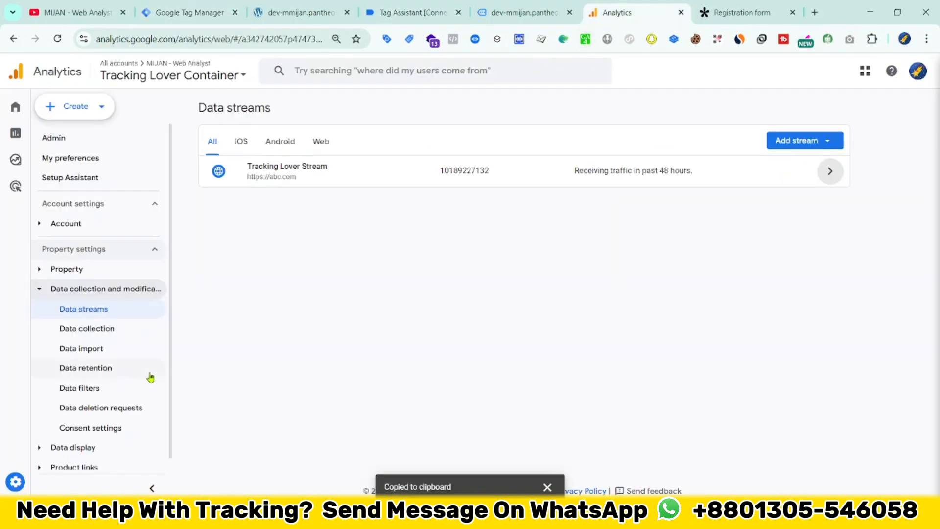
scroll(109, 436, "down", 1)
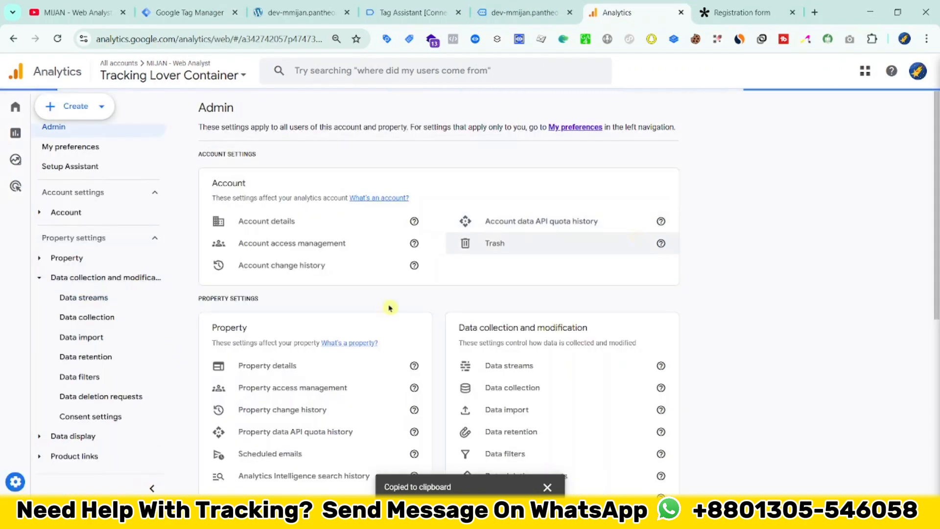
scroll(293, 343, "down", 6)
left_click(253, 426)
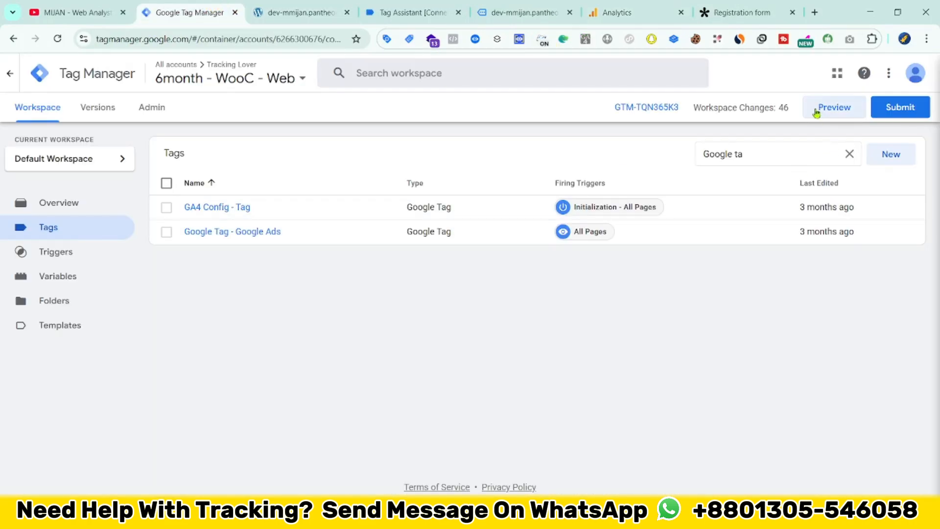
Step: Start a Google Tag Manager preview session and connect Tag Assistant to the website's forms page
left_click(817, 113)
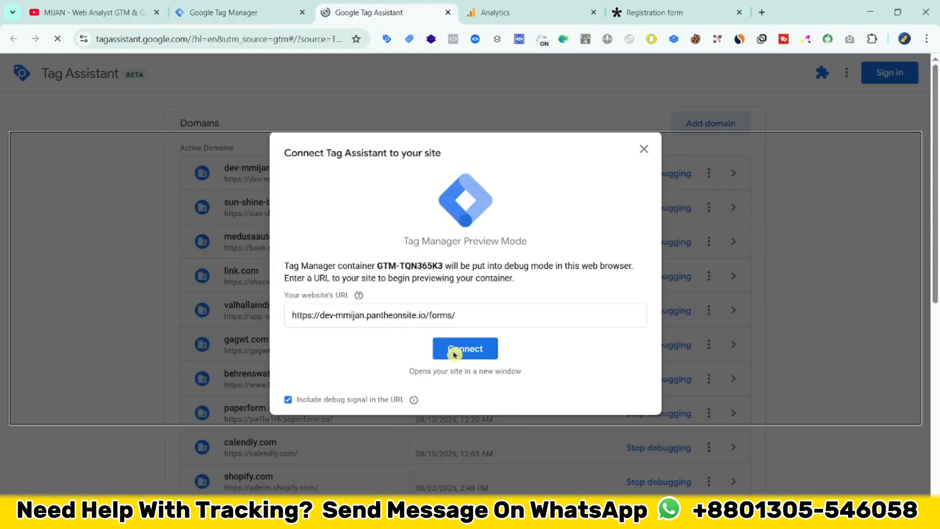
left_click(453, 356)
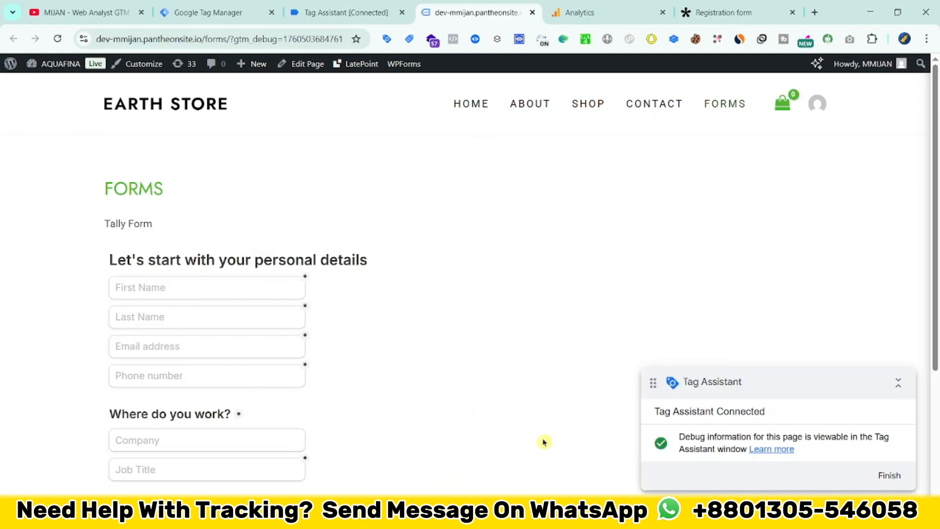
Step: Fill in the Tally form with name, email and phone, company ABC, job title CEO and country Bangladesh, and submit the registration
left_click(199, 289)
left_click(231, 321)
scroll(226, 342, "down", 4)
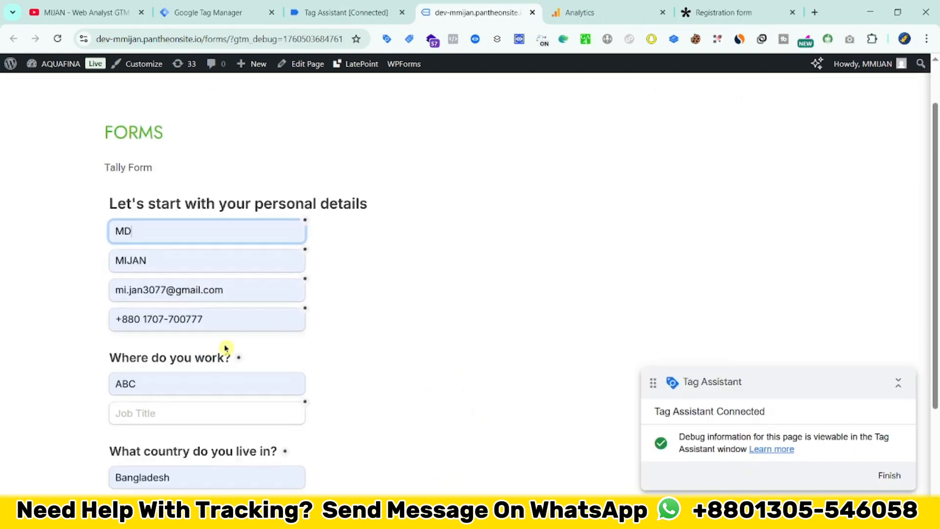
left_click(183, 282)
left_click(223, 343)
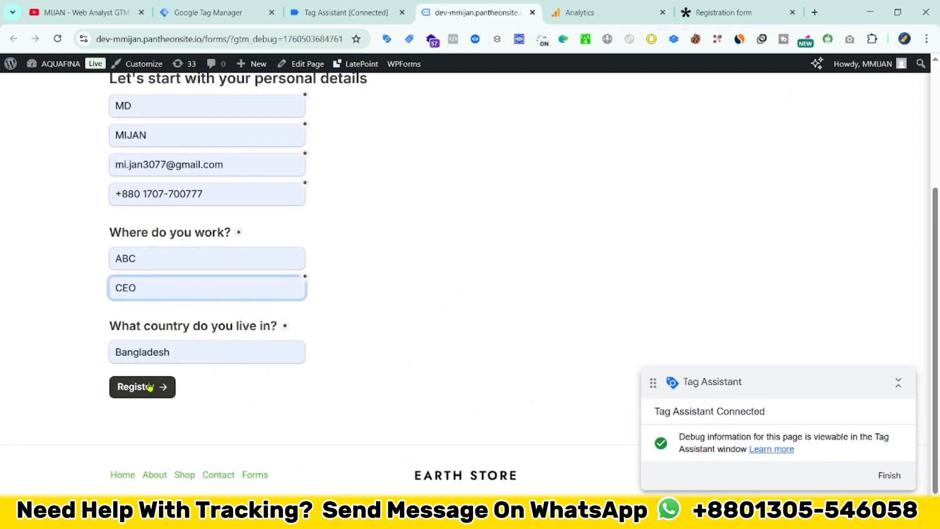
left_click(169, 383)
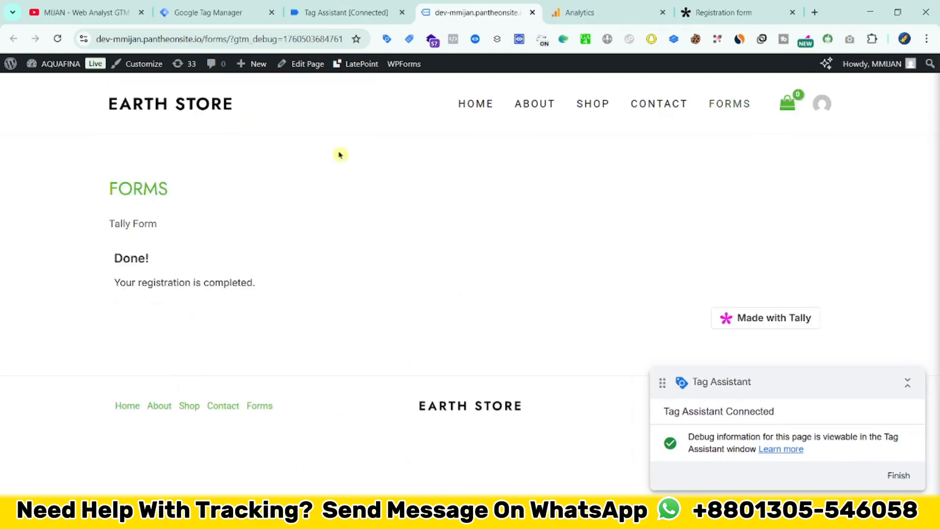
Step: Switch to Tag Assistant and open the details of "GA4 - tally_form_submission || Tag" under the tally_form_submission event
left_click(363, 6)
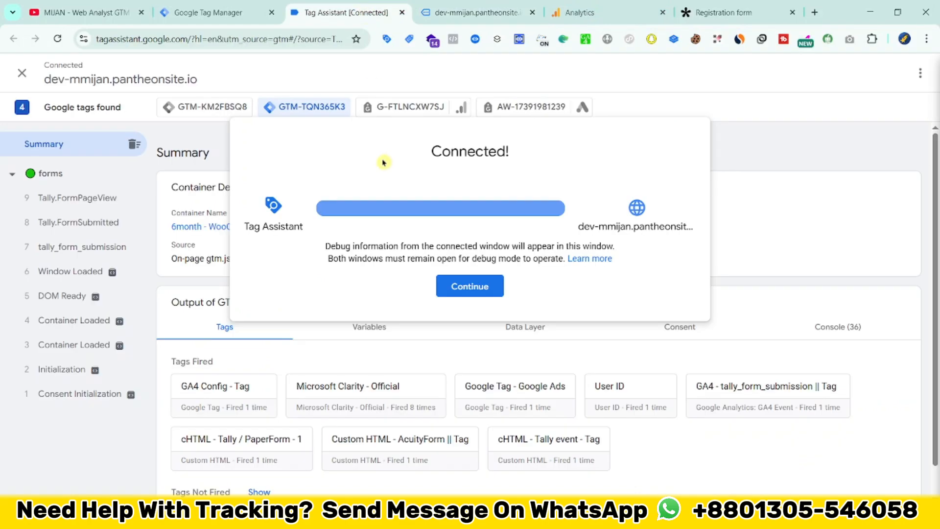
left_click(440, 288)
left_click(95, 227)
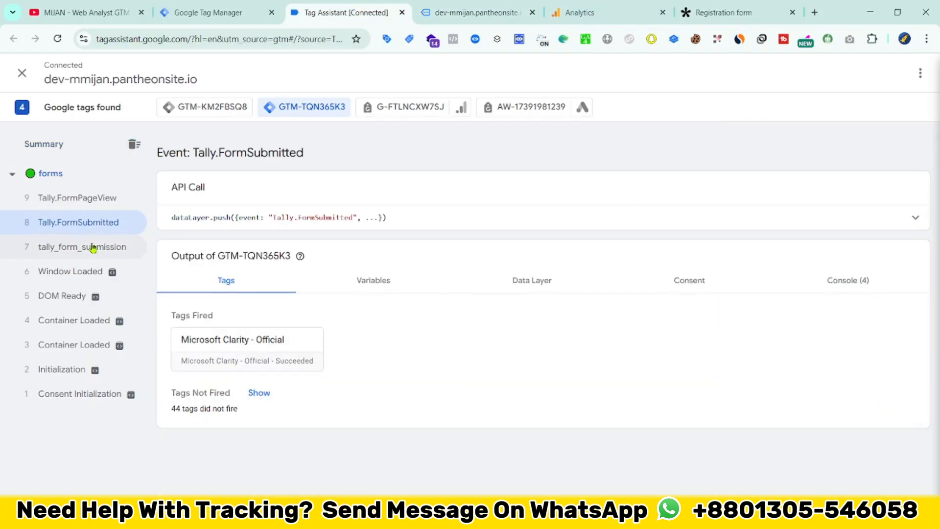
left_click(84, 245)
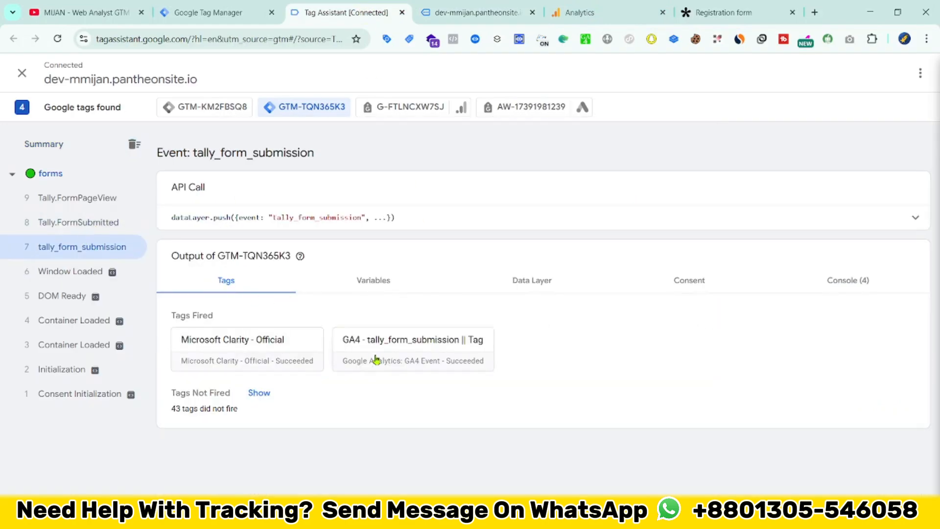
left_click(439, 359)
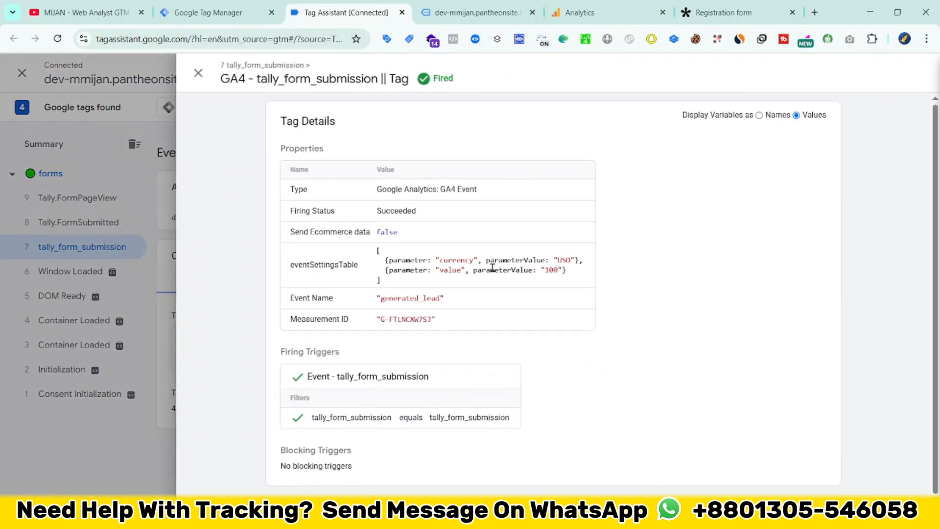
Step: Review the currency and value parameters and the measurement ID in the tag details
left_click_drag(466, 259, 574, 263)
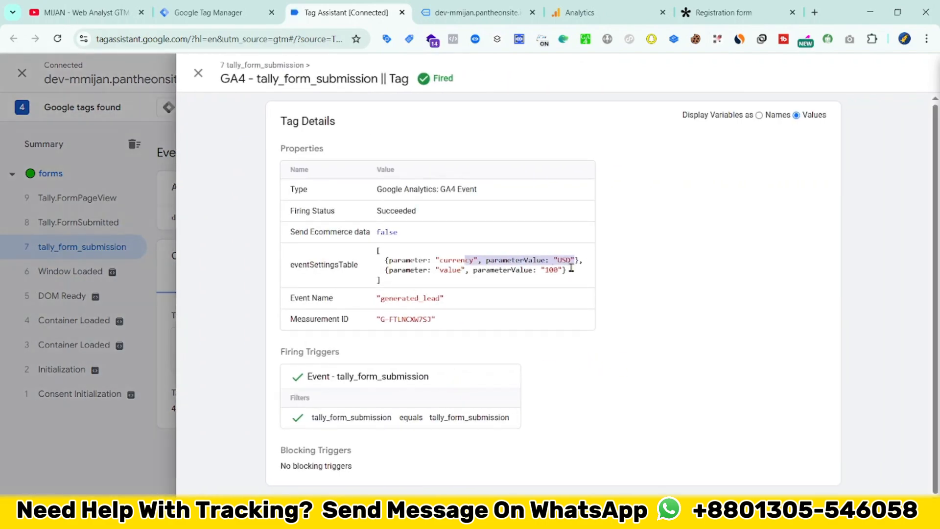
left_click(382, 266)
left_click_drag(382, 266, 567, 270)
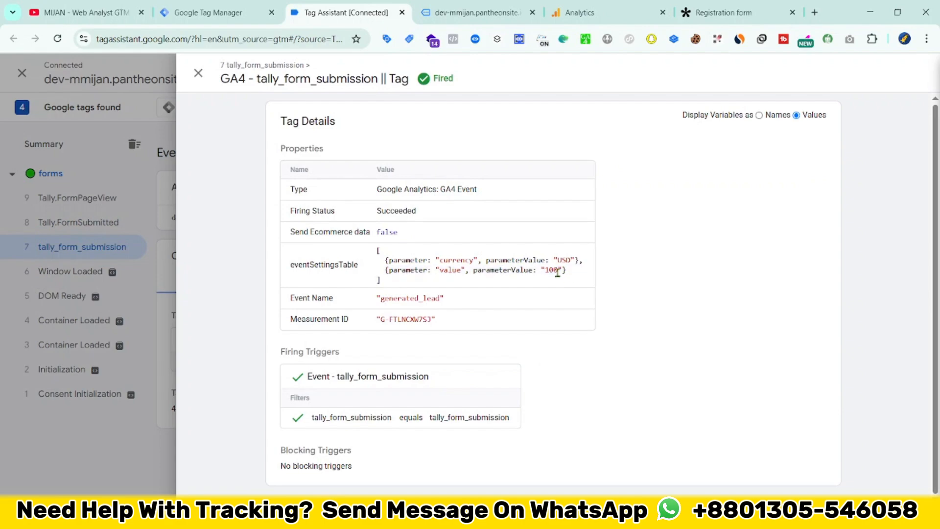
triple_click(552, 269)
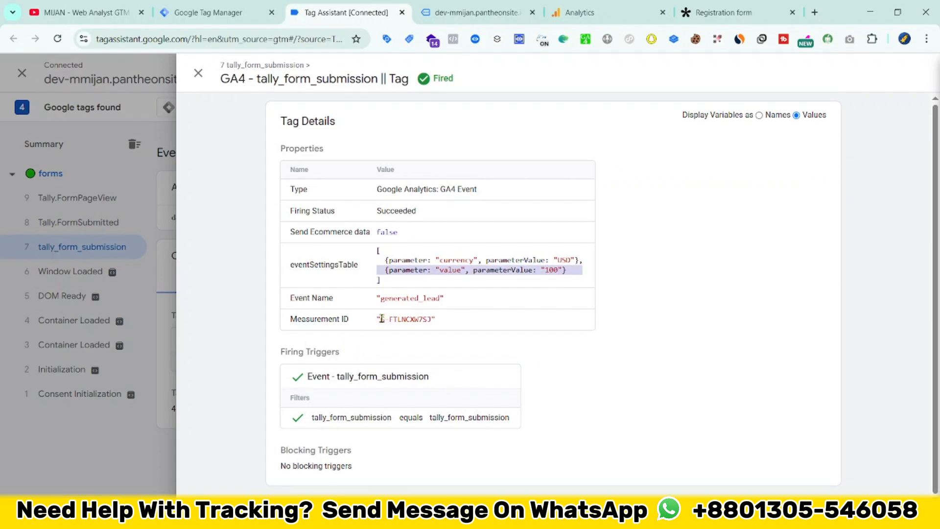
left_click_drag(382, 318, 422, 319)
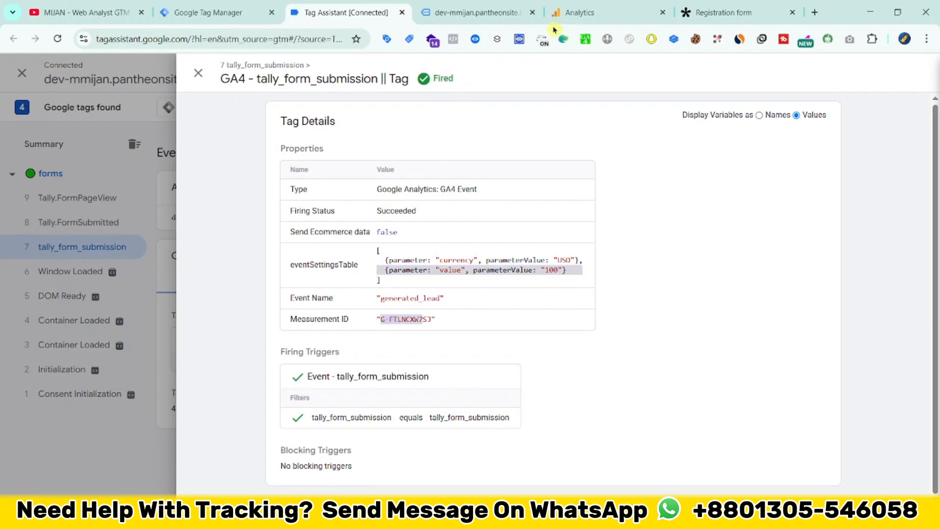
Step: Check the Google Analytics DebugView for the generated_lead event, comparing it with the tag details in Tag Assistant
left_click(568, 13)
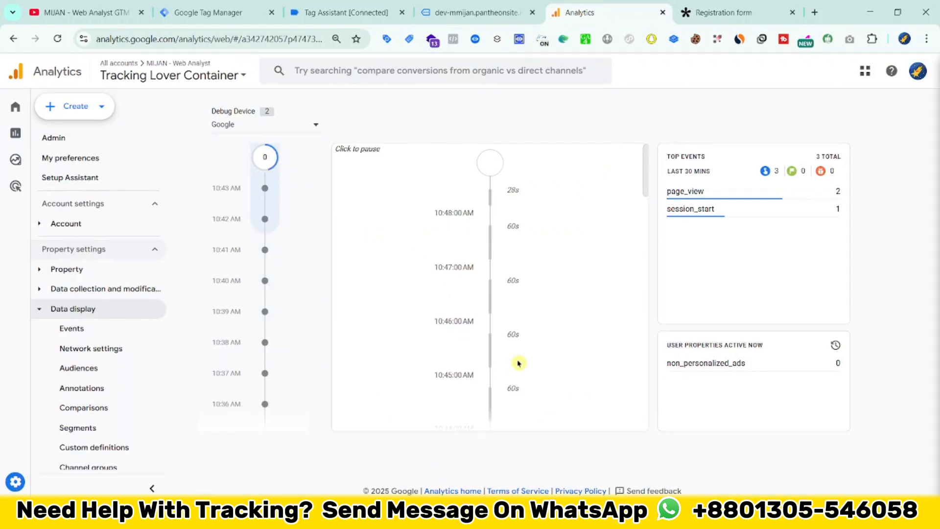
left_click(328, 6)
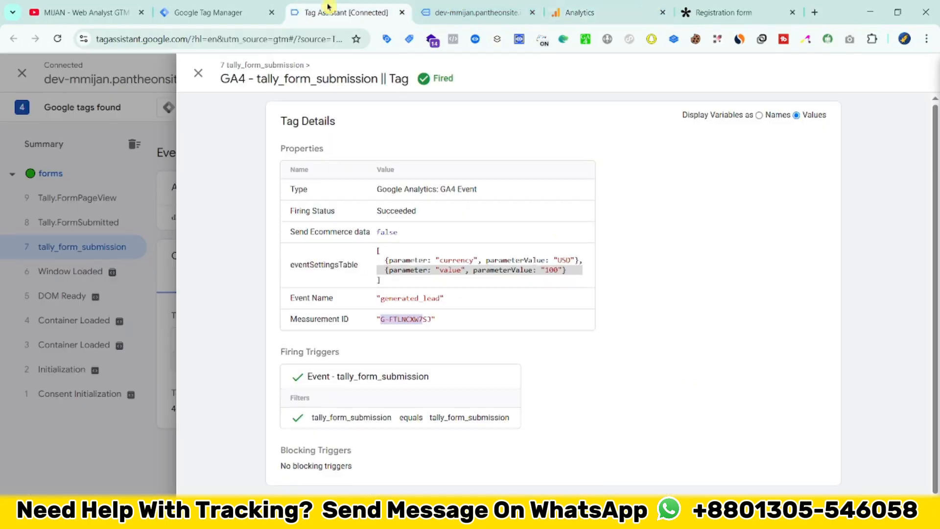
left_click(571, 12)
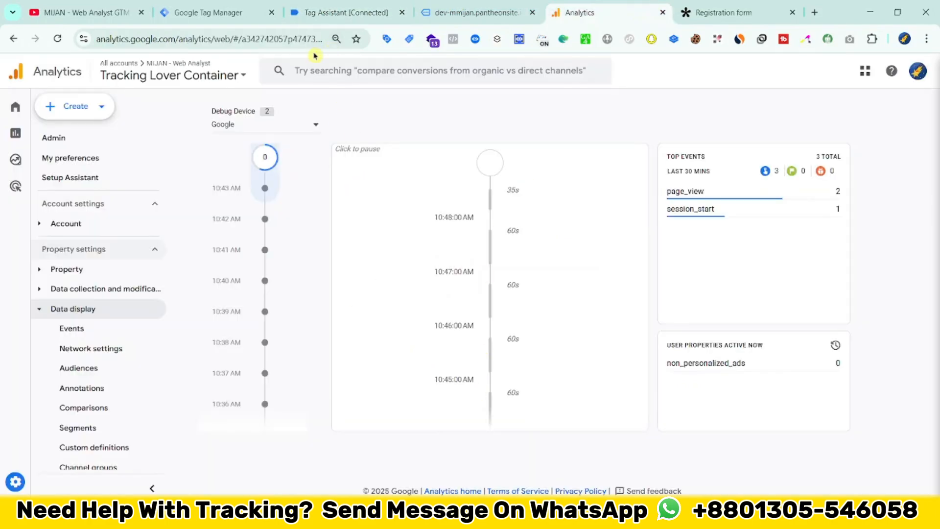
Step: Close the tag details in Tag Assistant and reload the Forms page on the Earth Store website
left_click(338, 12)
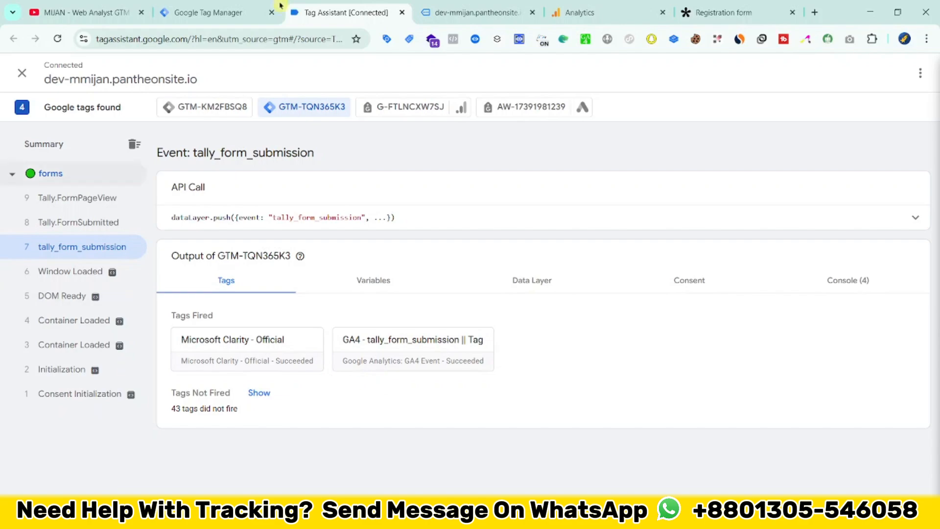
left_click(486, 6)
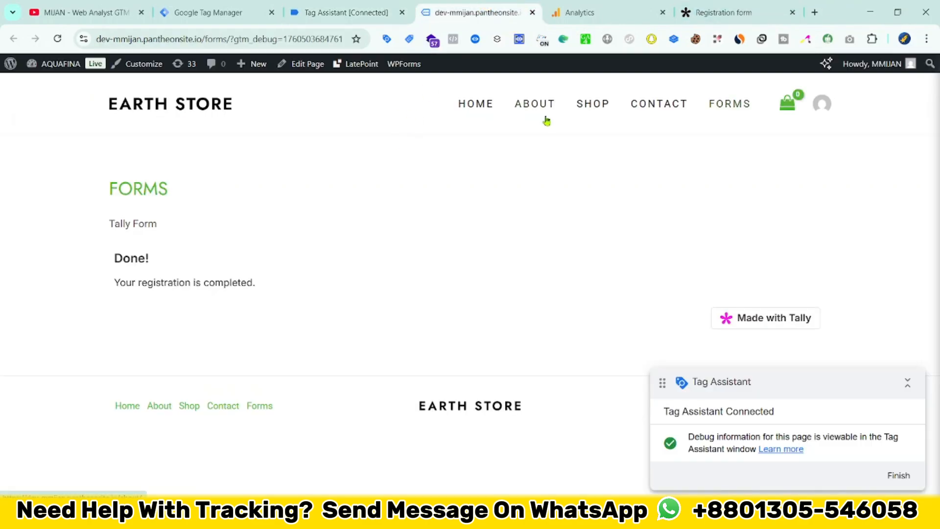
left_click(719, 104)
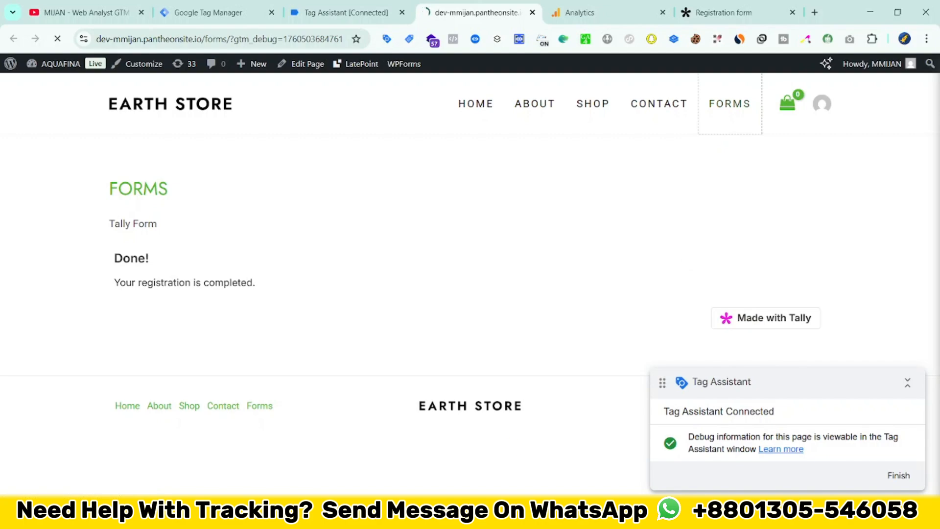